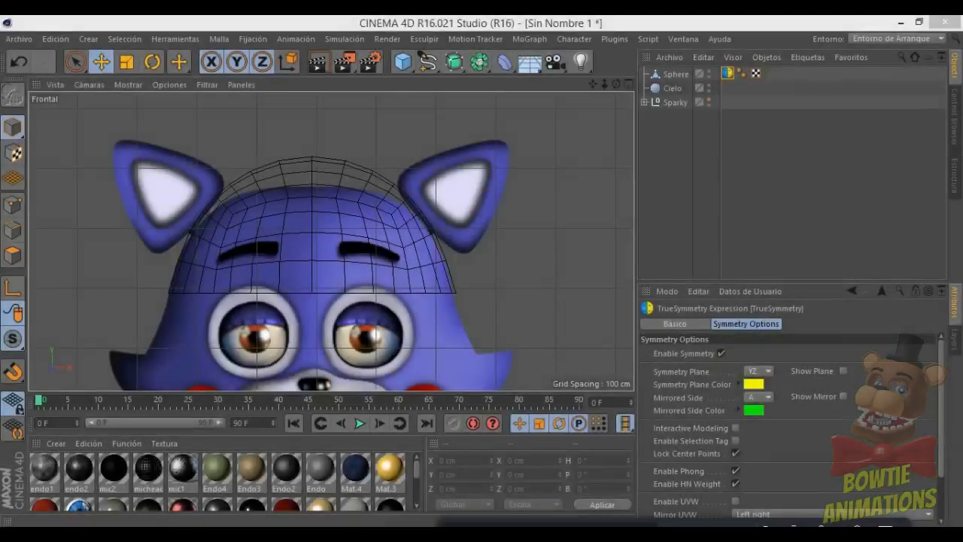
- Select the head sphere and pull its edge loops down over the reference head into the mouth
left_click(368, 233)
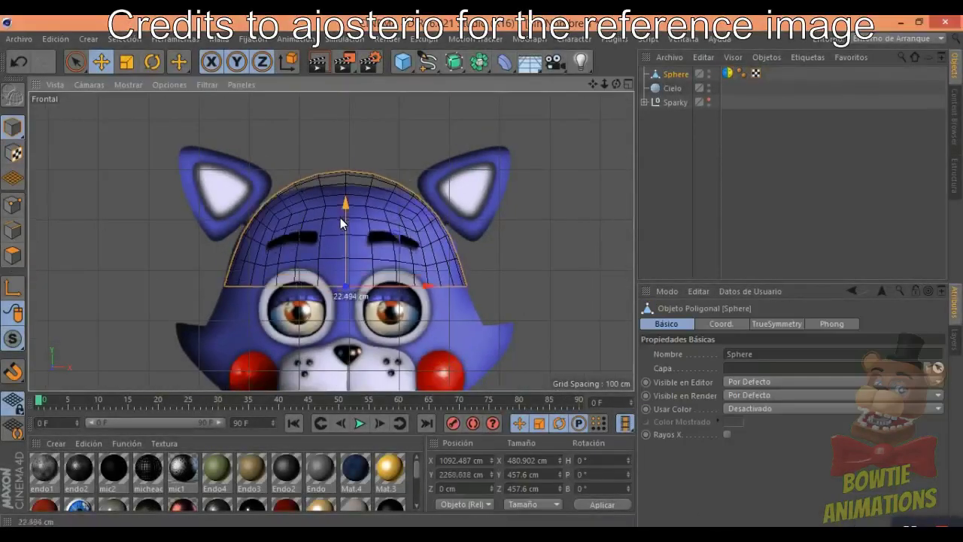
scroll(340, 218, "up", 5)
left_click(178, 61)
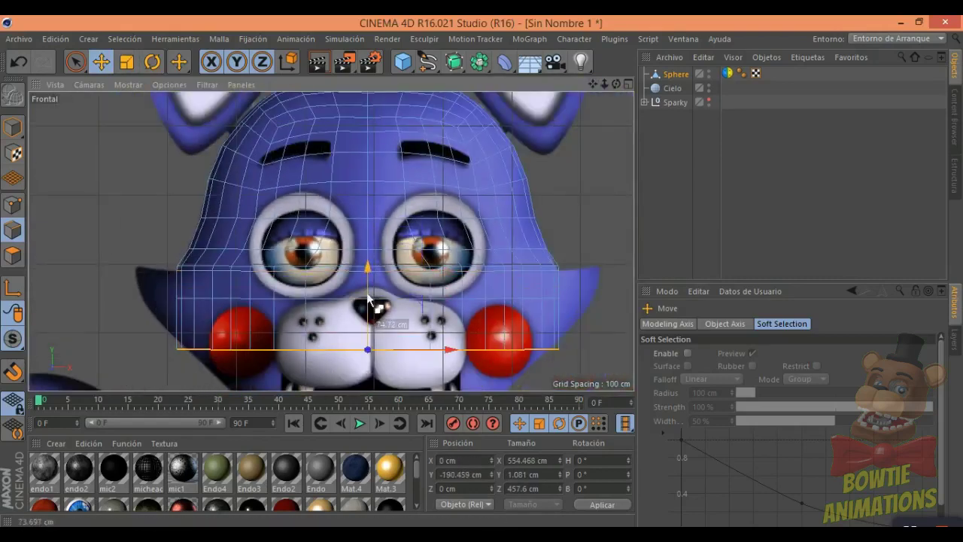
left_click_drag(389, 287, 386, 323)
scroll(386, 324, "up", 1)
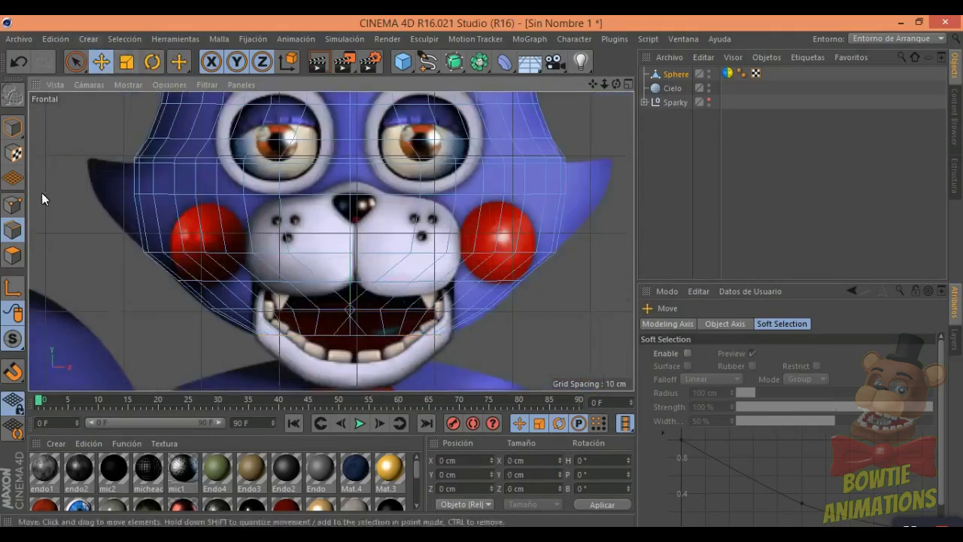
key("F1")
scroll(303, 172, "up", 3)
scroll(330, 241, "up", 2)
- Smear the head mesh outline with the sculpt brush, checking it across the side, front and four-view layouts
key("m")
key("c")
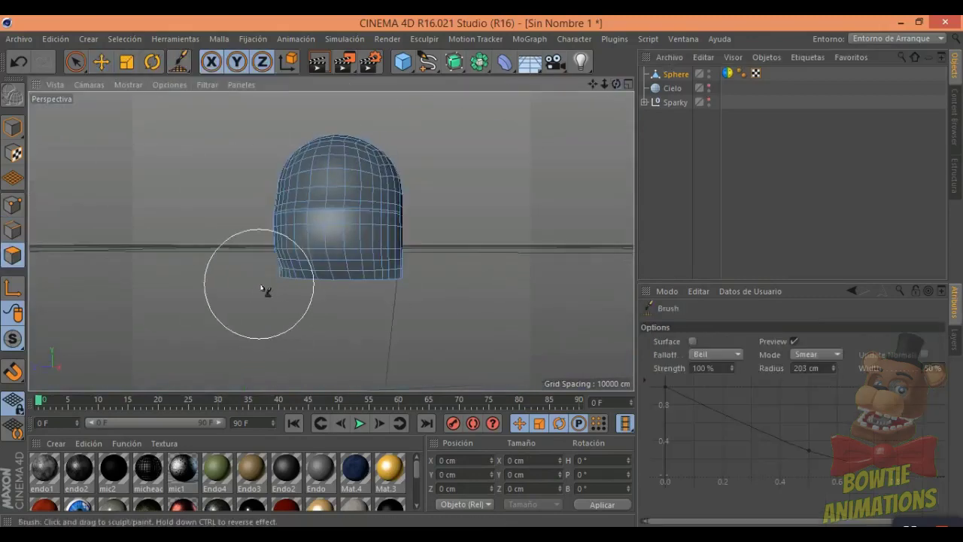
scroll(263, 288, "up", 3)
key("F3")
key("F4")
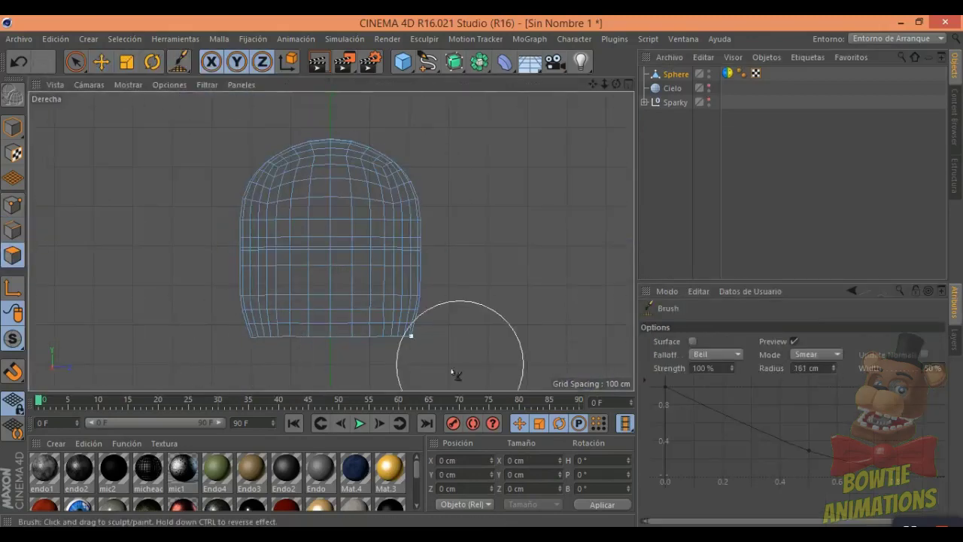
key("F2")
key("F1")
key("F5")
key("F1")
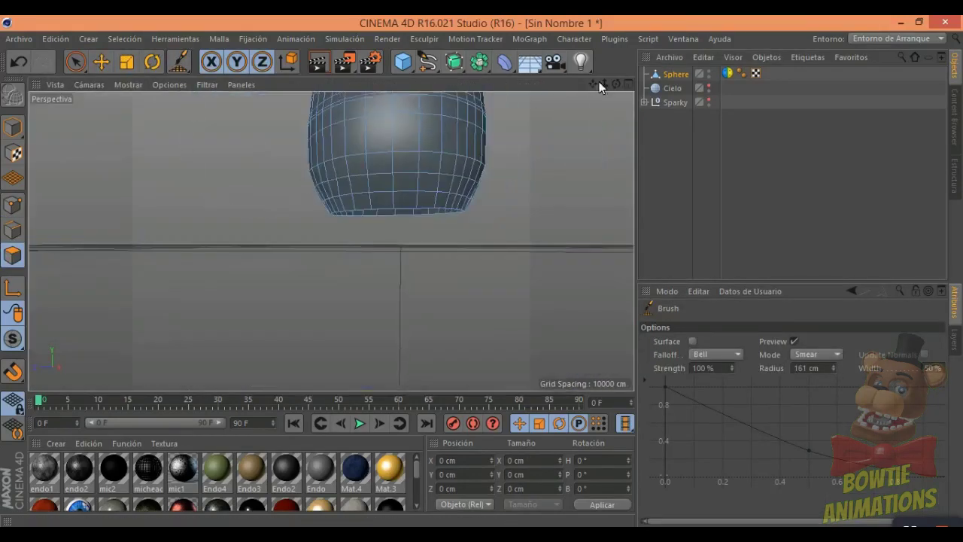
key("F4")
scroll(332, 233, "down", 3)
- Cut a new line across the sphere's underside with the Knife tool
right_click(232, 160)
left_click(218, 170)
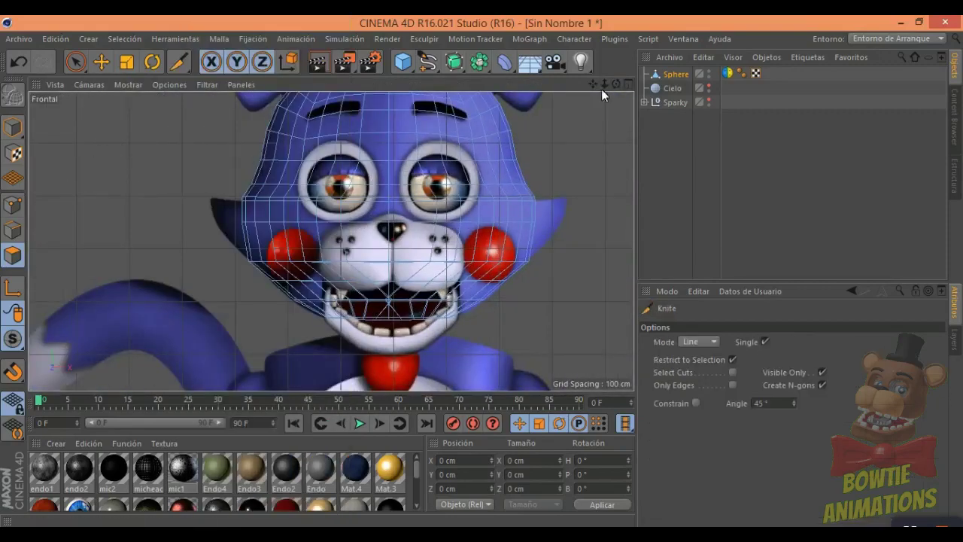
key("F1")
key("F2")
key("F1")
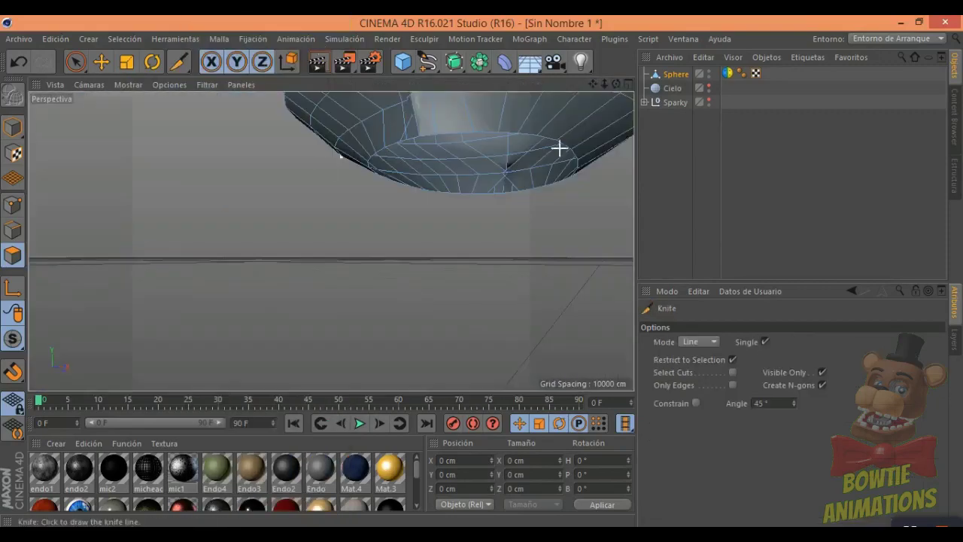
left_click_drag(613, 88, 590, 89)
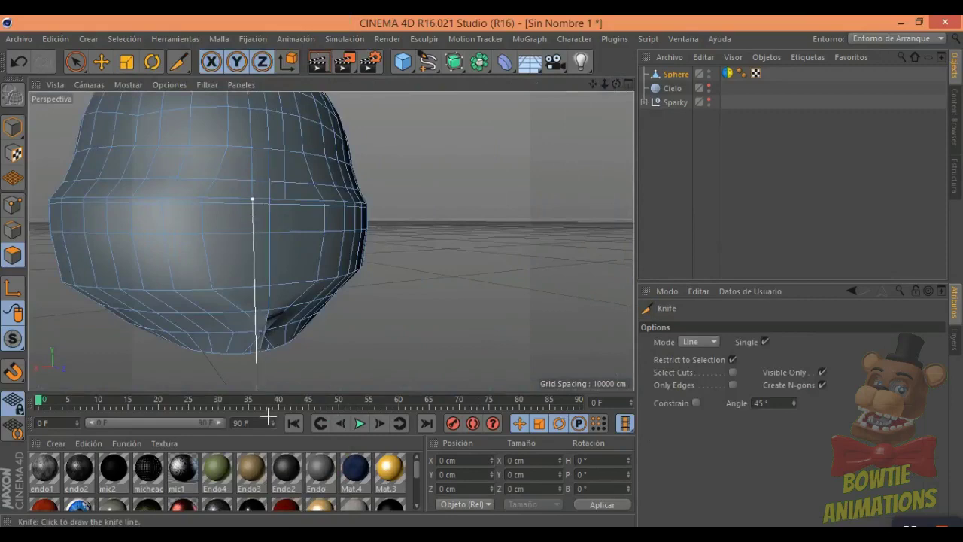
key("space")
key("F5")
key("F4")
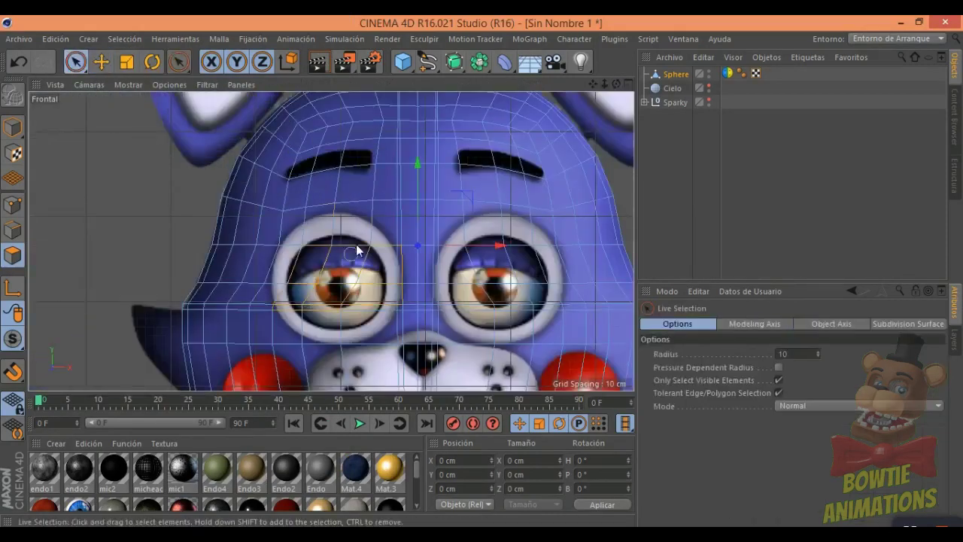
- Scale the eye-area selection and move its edge loop slightly down
key("t")
scroll(225, 195, "up", 3)
scroll(274, 171, "up", 3)
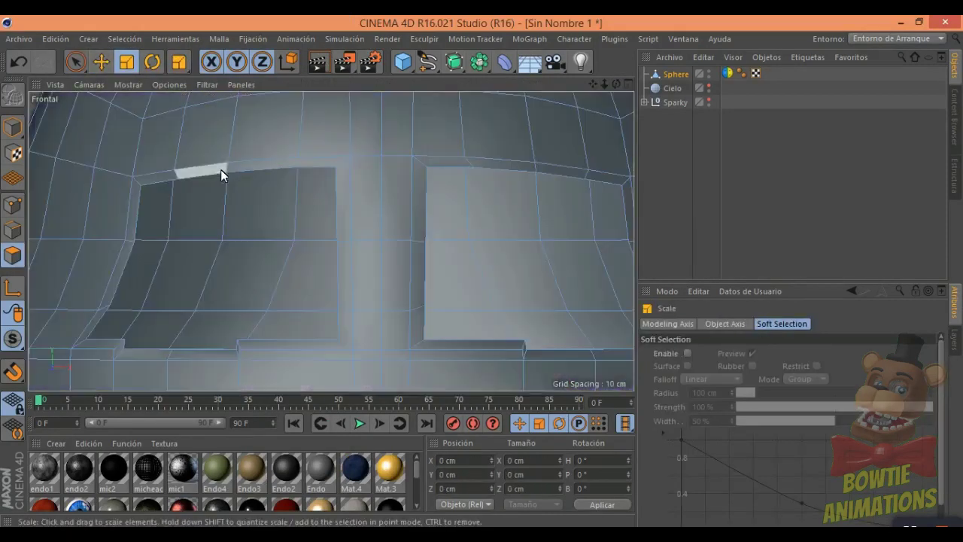
scroll(221, 169, "up", 3)
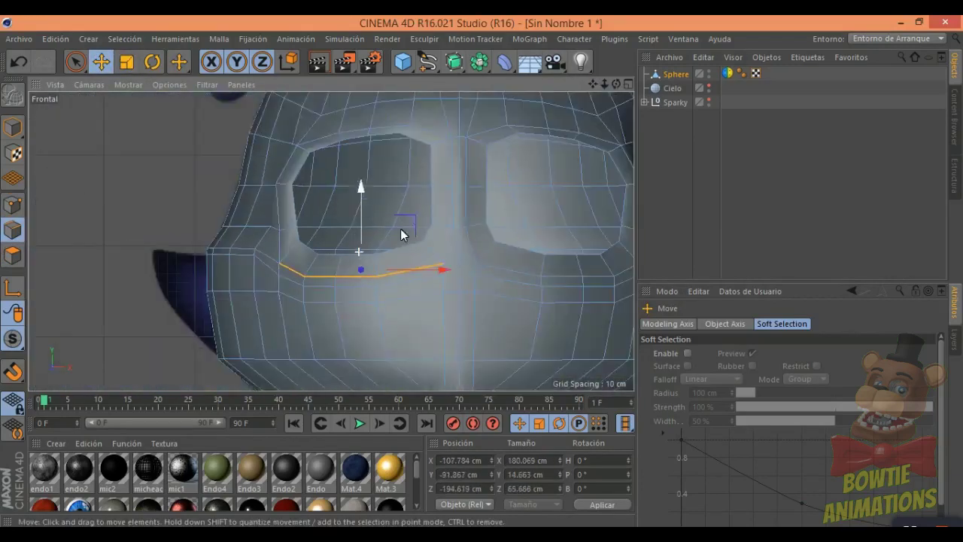
left_click_drag(350, 130, 351, 138)
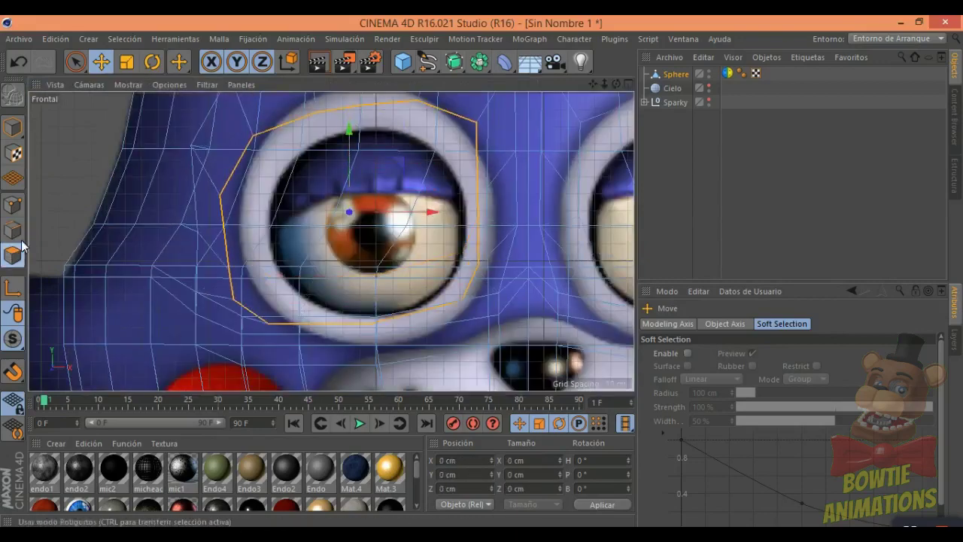
- Push the eye socket points deeper into the head sphere with the sculpt brush
left_click(229, 183)
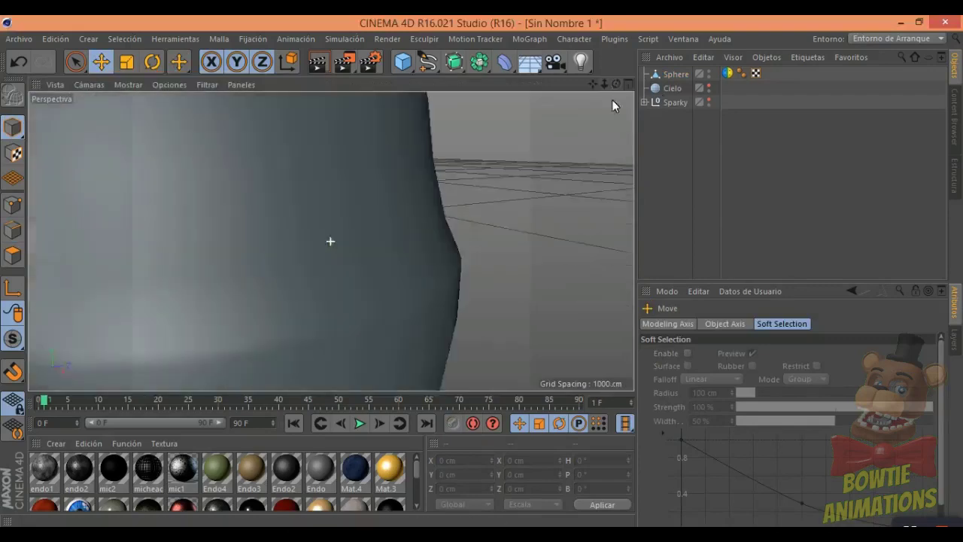
left_click(368, 167)
scroll(303, 189, "down", 5)
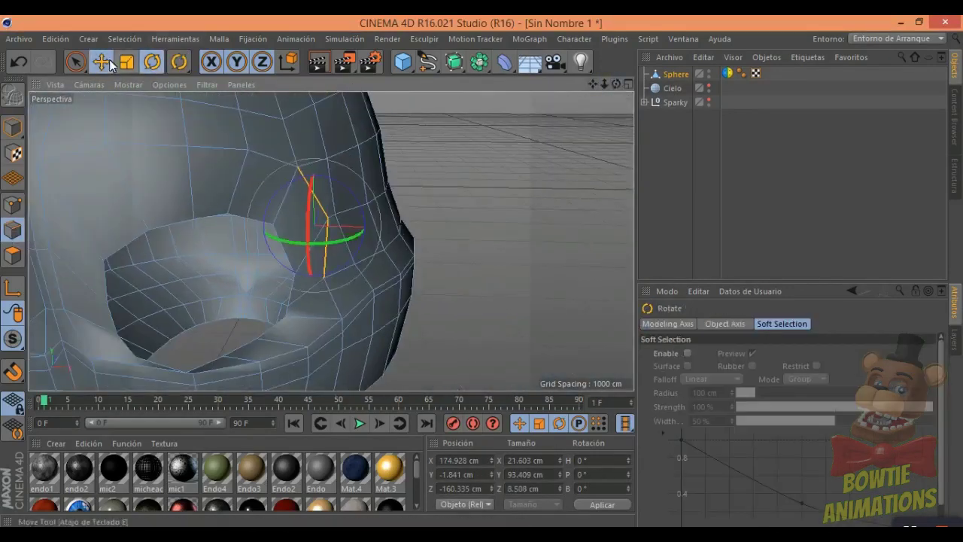
left_click_drag(309, 214, 310, 220)
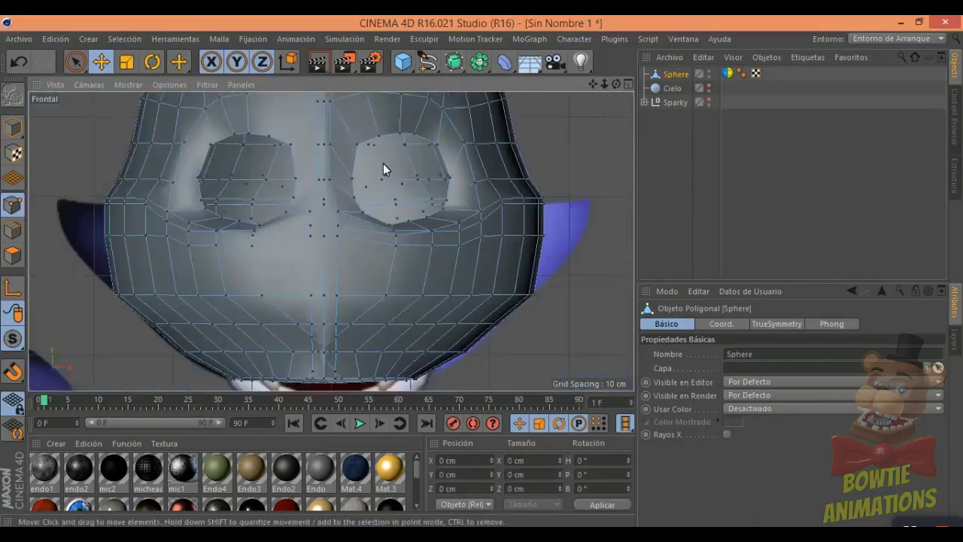
- Paint-select the side polygons of the head and shrink them with Scale
left_click(178, 61)
left_click(252, 235)
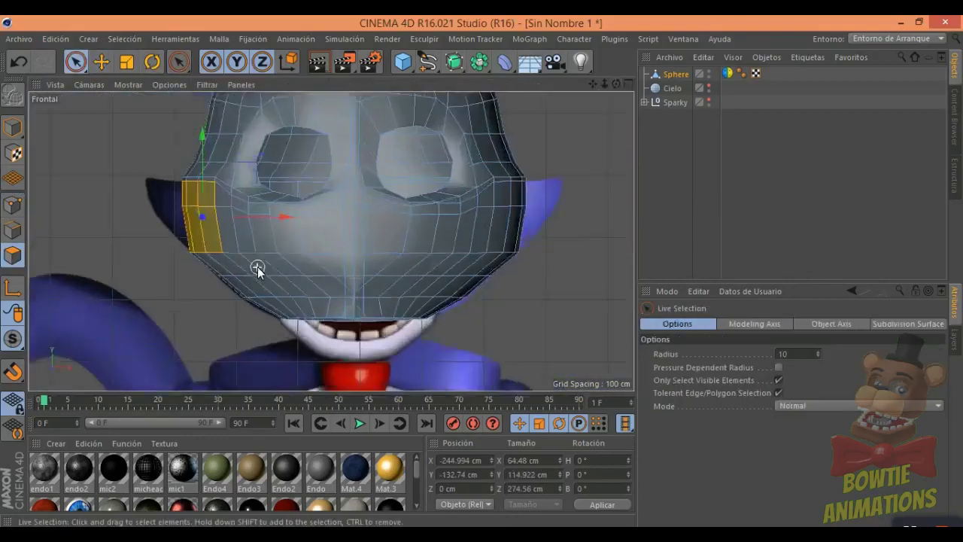
key("t")
left_click_drag(192, 175, 77, 354)
scroll(112, 226, "up", 3)
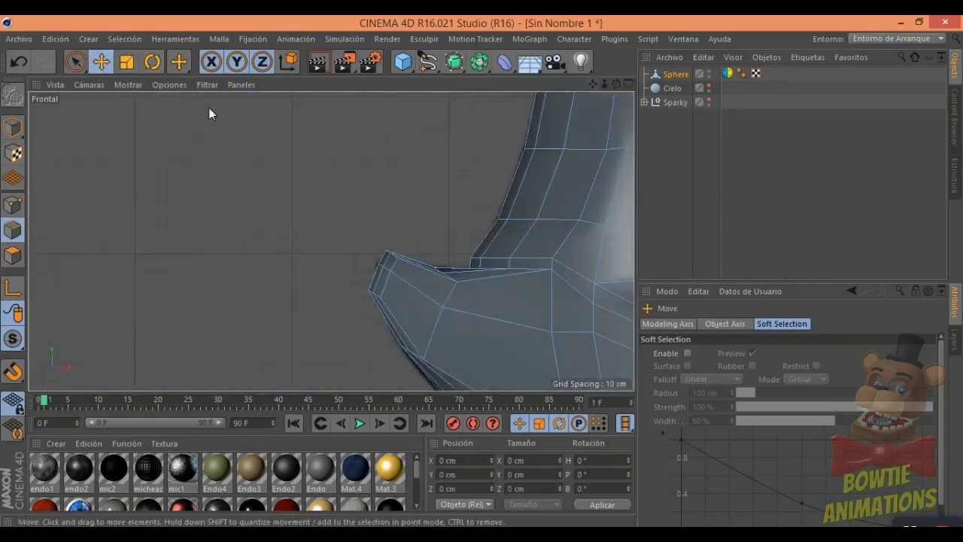
- Fill-select the cheek polygon ring and smear the cheek tuft outward to a point
left_click_drag(179, 61, 249, 81)
left_click(482, 316)
left_click(178, 62)
right_click(245, 258)
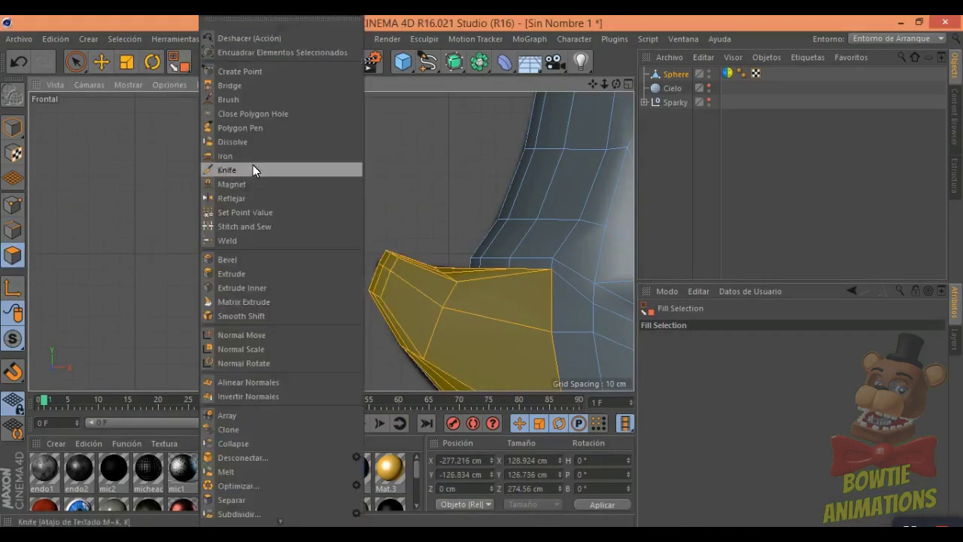
left_click(253, 165)
left_click_drag(268, 329, 236, 216)
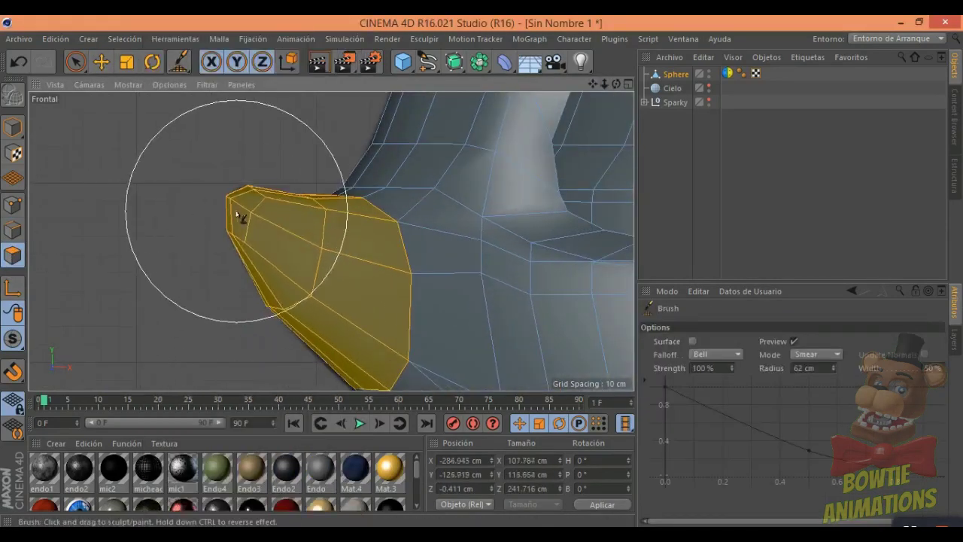
scroll(226, 184, "down", 3)
scroll(258, 205, "down", 3)
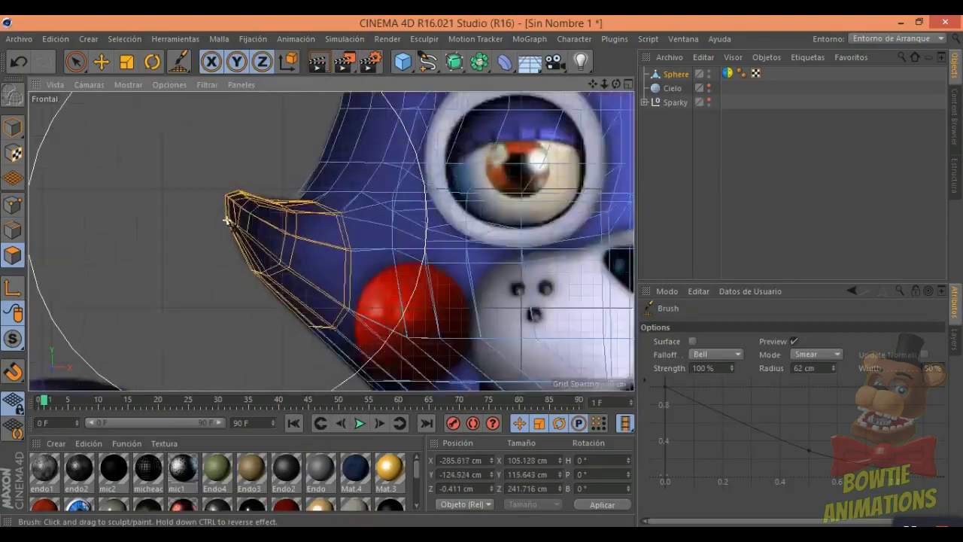
scroll(258, 205, "down", 3)
key("e")
scroll(258, 205, "down", 2)
- Add a cube object to the scene
left_click(402, 61)
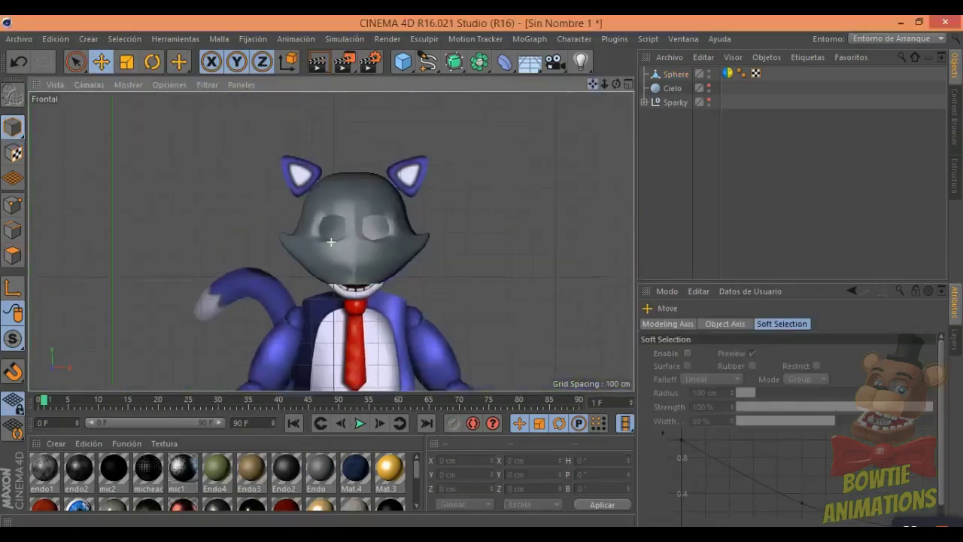
scroll(515, 209, "up", 1)
middle_click(515, 209)
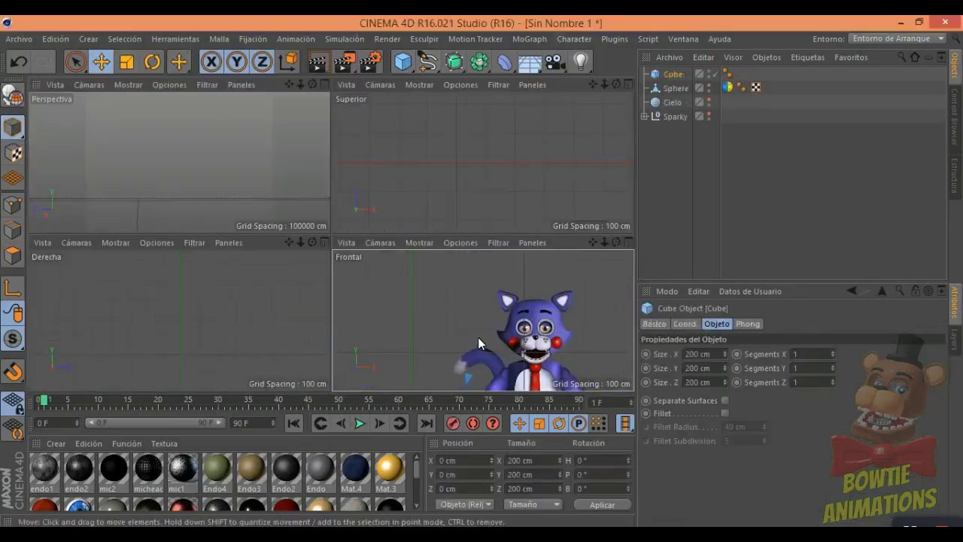
middle_click(530, 312)
scroll(530, 312, "up", 3)
- Select the head sphere and orbit the perspective view around it
left_click(330, 212)
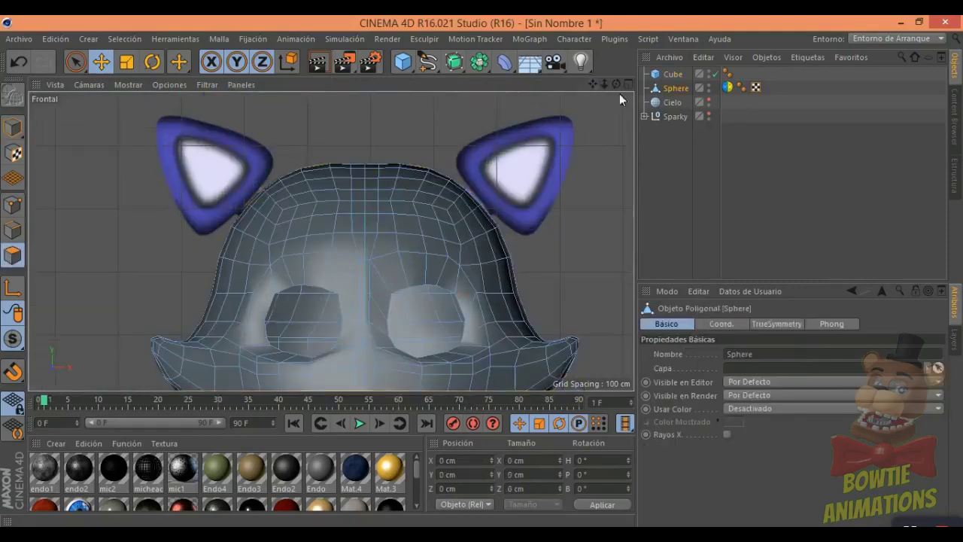
left_click(75, 63)
scroll(271, 316, "up", 3)
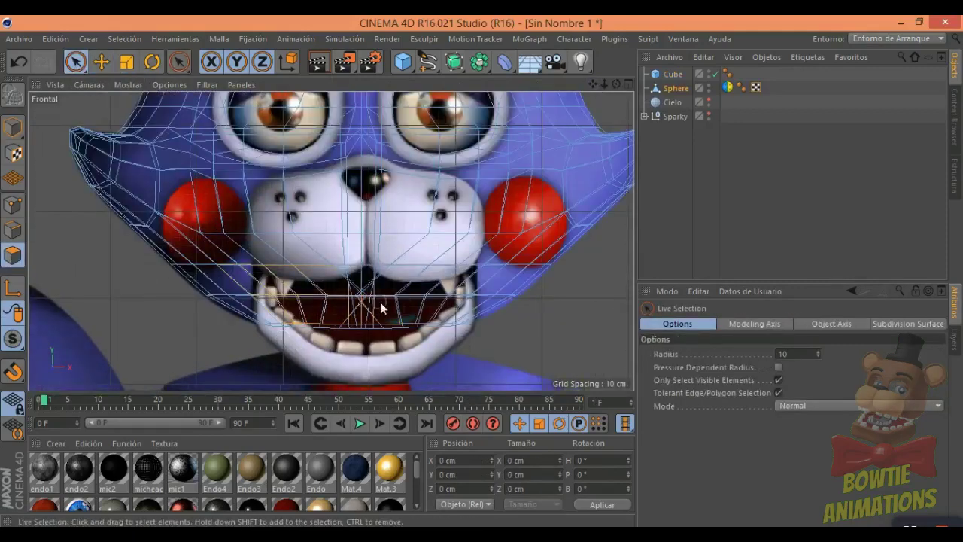
scroll(324, 264, "up", 2)
scroll(328, 329, "up", 3)
middle_click(328, 329)
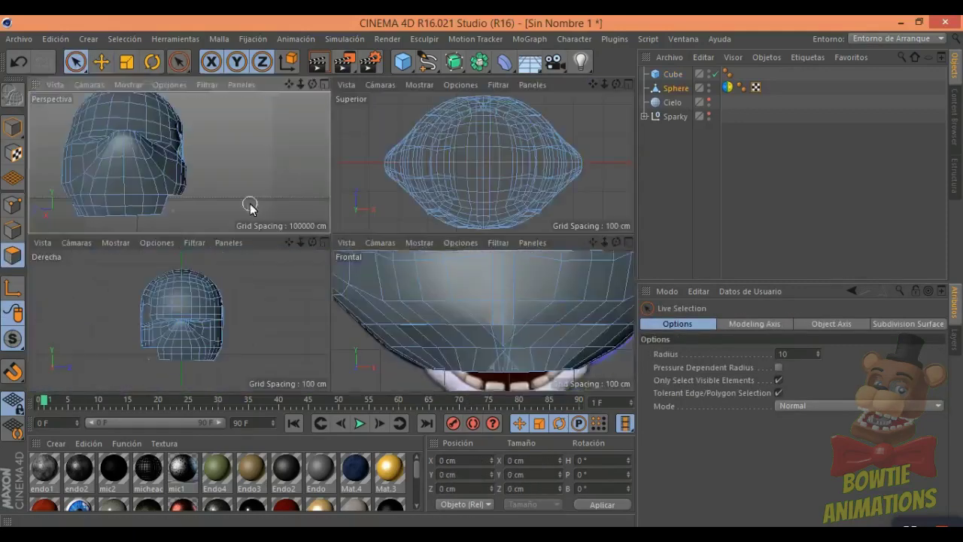
middle_click(247, 204)
left_click_drag(328, 345, 478, 212, "alt")
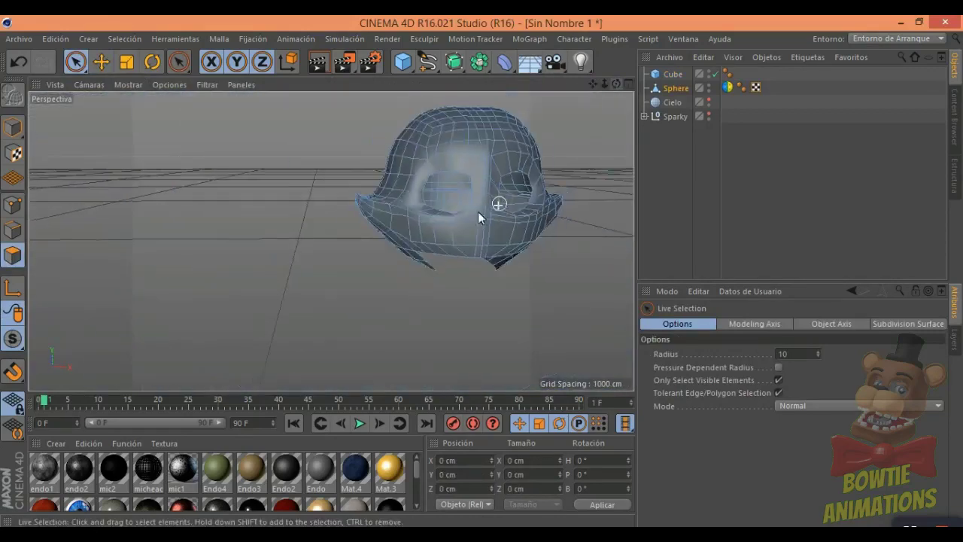
scroll(531, 158, "up", 3)
- Smear the head's sides into cheek points in the right-side and front views
key("F4")
key("m")
key("c")
key("F3")
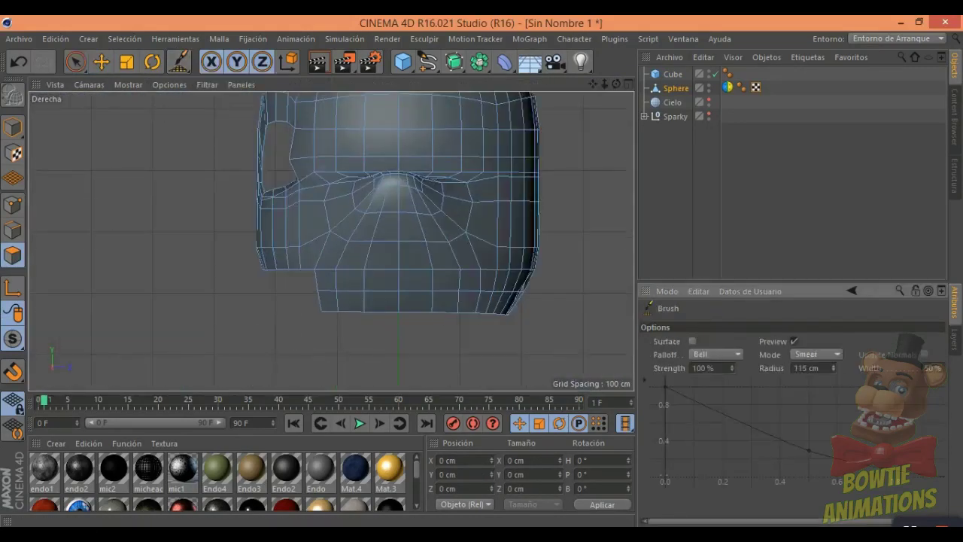
scroll(446, 332, "up", 2)
scroll(204, 172, "down", 2)
scroll(375, 270, "down", 1)
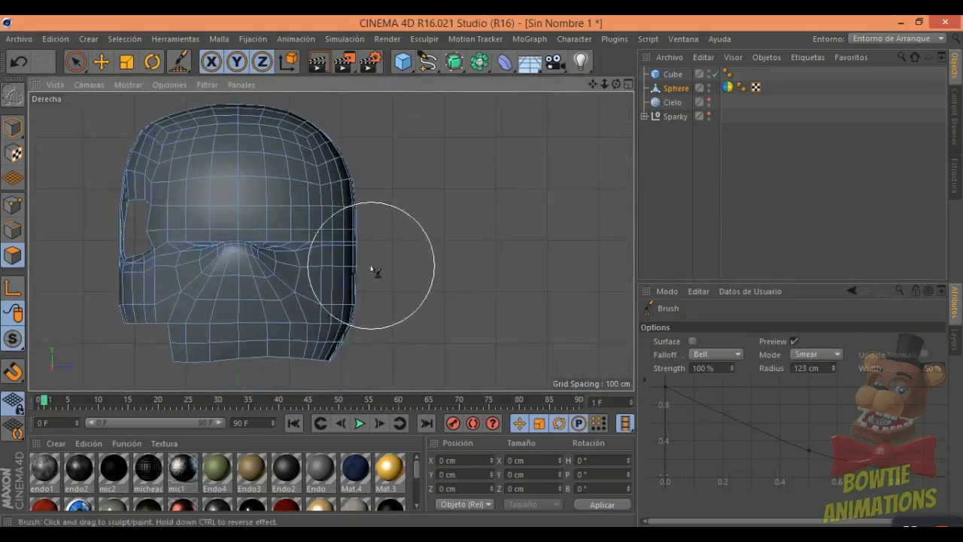
middle_click_drag(370, 246, 181, 264, "alt")
key("F4")
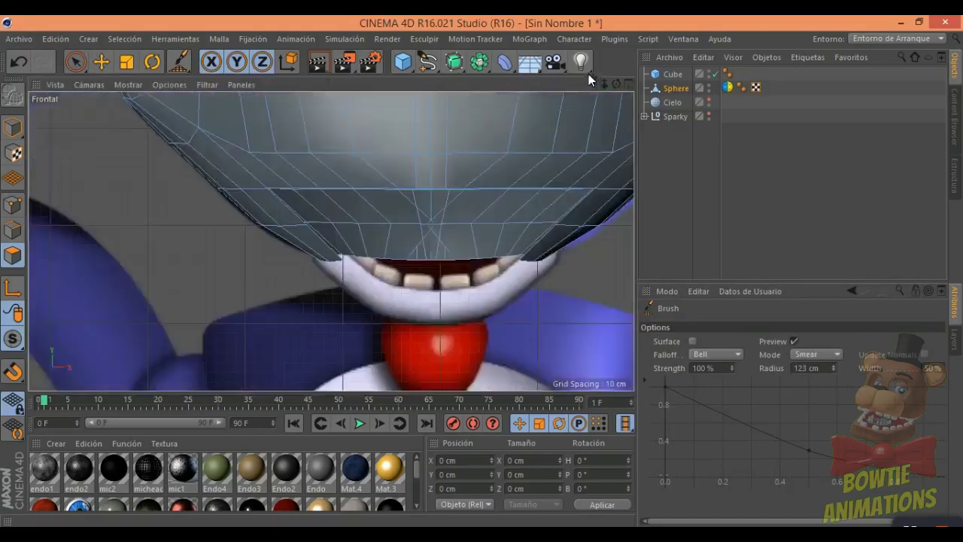
scroll(369, 158, "up", 2)
scroll(305, 150, "down", 3)
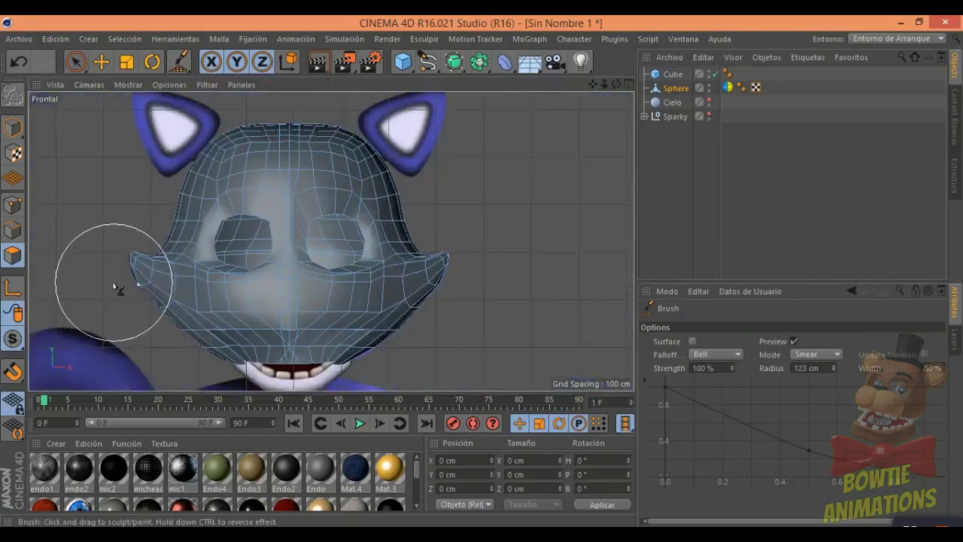
middle_click_drag(98, 275, 128, 269, "alt")
left_click(75, 62)
- Add a Subdivision Surface and nest the Sphere under it
left_click(455, 62, "alt")
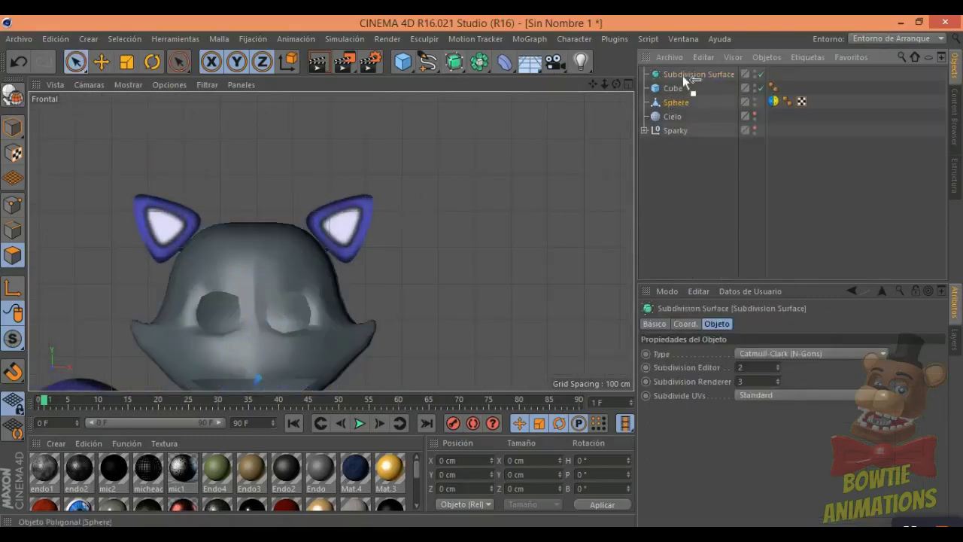
left_click(101, 62)
scroll(514, 164, "down", 3)
scroll(570, 189, "up", 5)
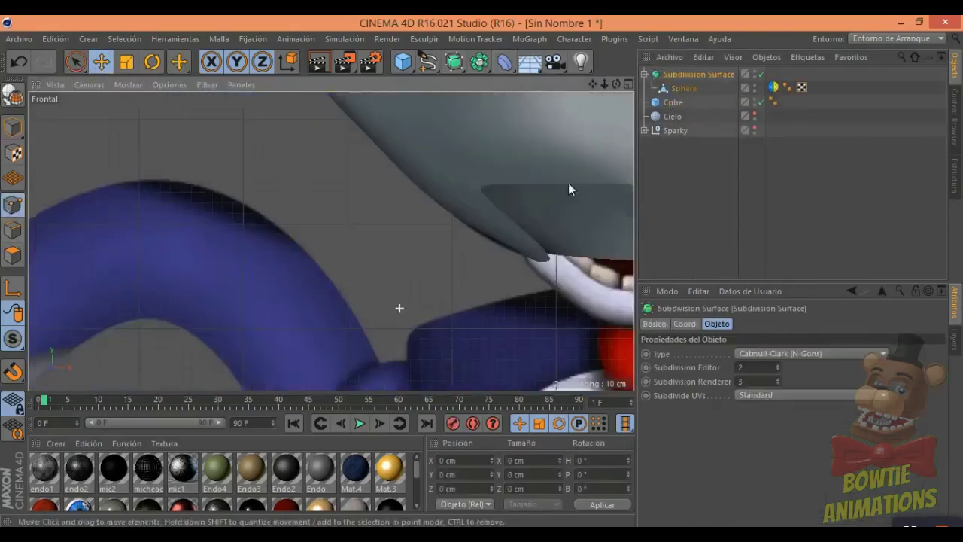
scroll(600, 270, "up", 2)
- Move the points along the head's lower edge sideways in X above the mouth
middle_click_drag(600, 269, 419, 332, "alt")
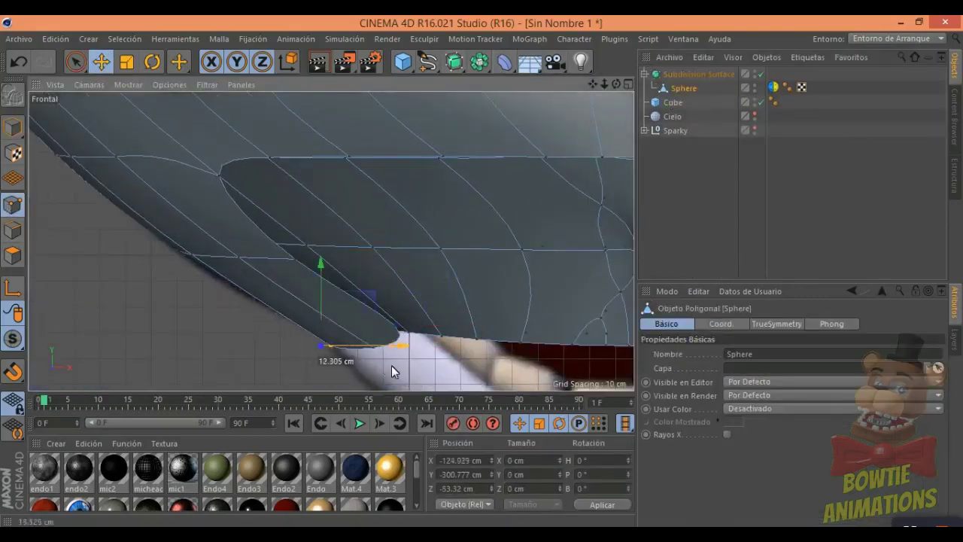
left_click_drag(391, 365, 398, 365)
middle_click_drag(397, 365, 406, 316, "alt")
scroll(331, 241, "down", 3)
left_click(450, 271)
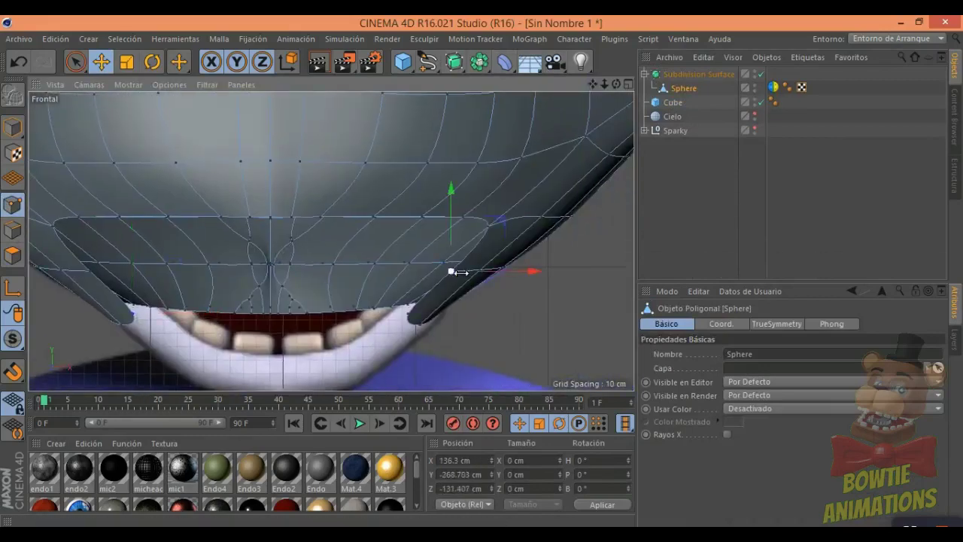
scroll(503, 224, "down", 5)
scroll(503, 189, "up", 3)
left_click(189, 151)
scroll(189, 150, "down", 3)
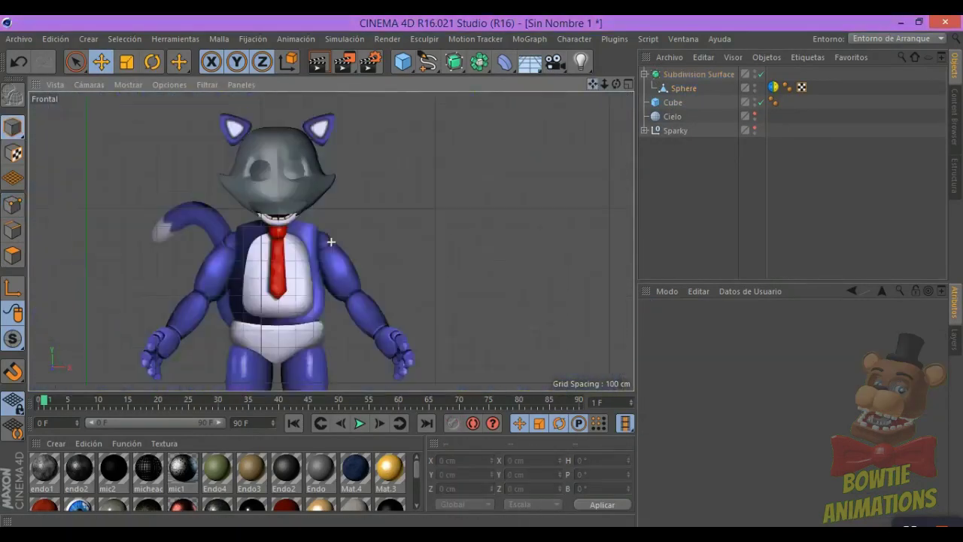
scroll(433, 228, "up", 3)
scroll(301, 155, "down", 3)
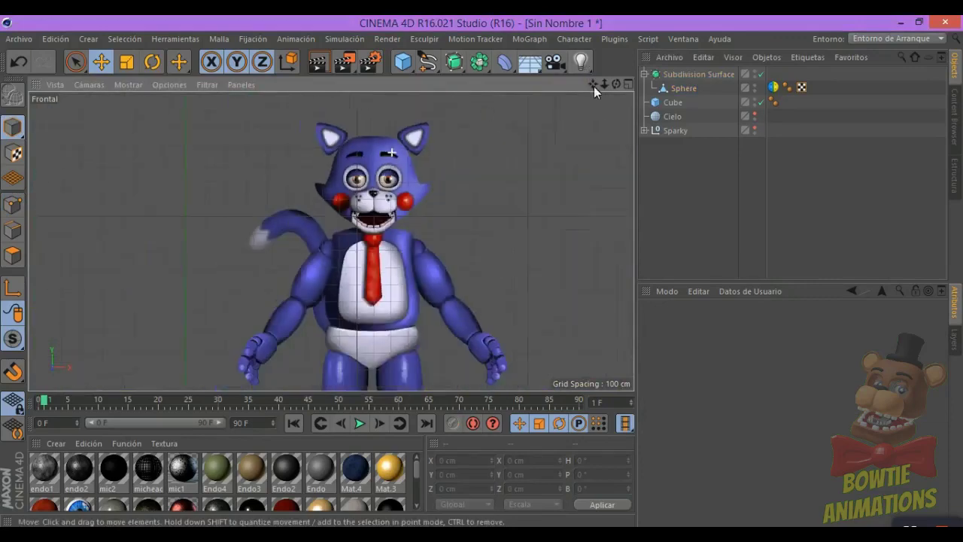
scroll(331, 242, "up", 2)
scroll(331, 241, "down", 2)
scroll(361, 198, "up", 3)
- Enlarge the Cube to about 270 × 139 cm over the muzzle and make it editable
left_click(362, 198)
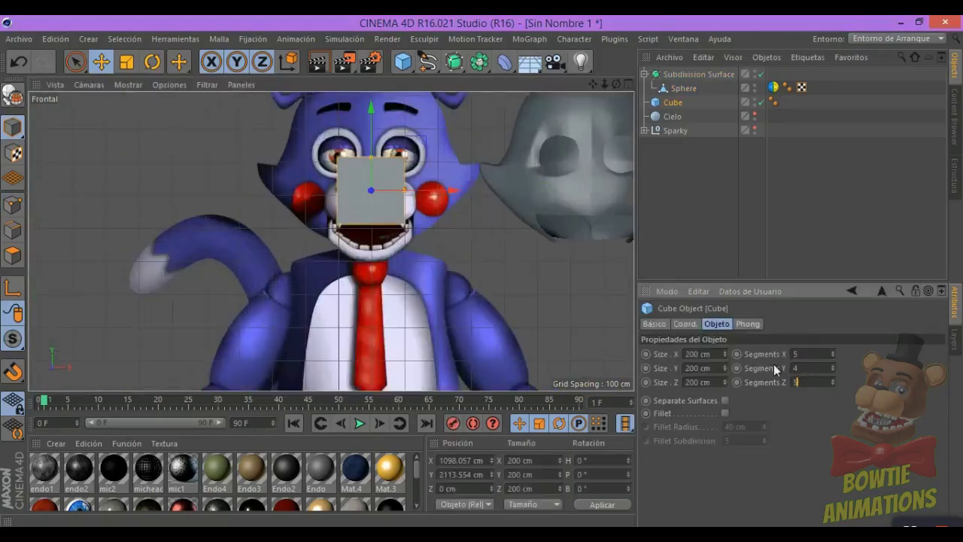
left_click_drag(399, 205, 413, 205)
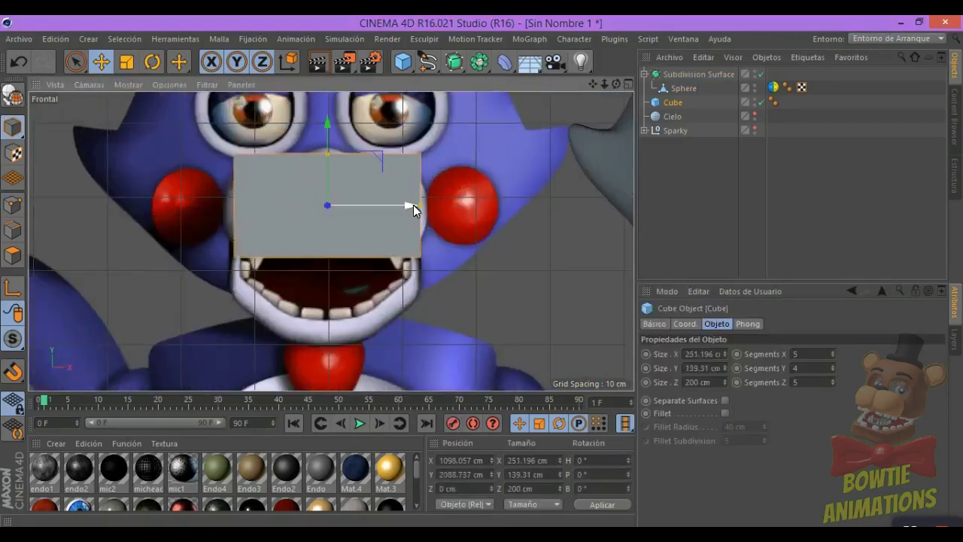
left_click(16, 108)
- Nest the Cube under a new Subdivision Surface 1 and set the sculpt brush radius to 55 cm
right_click(673, 102)
left_click(714, 172)
left_click(454, 62, "alt")
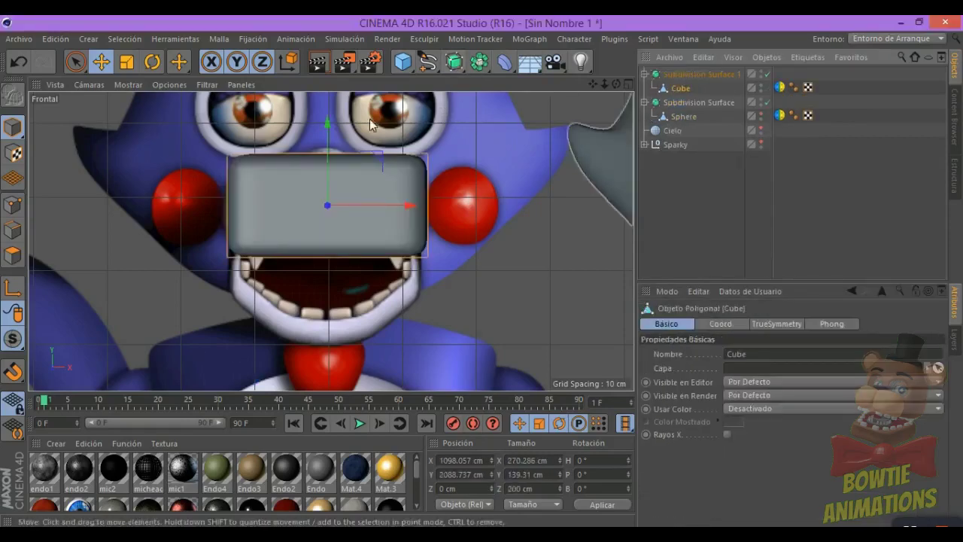
scroll(301, 151, "up", 3)
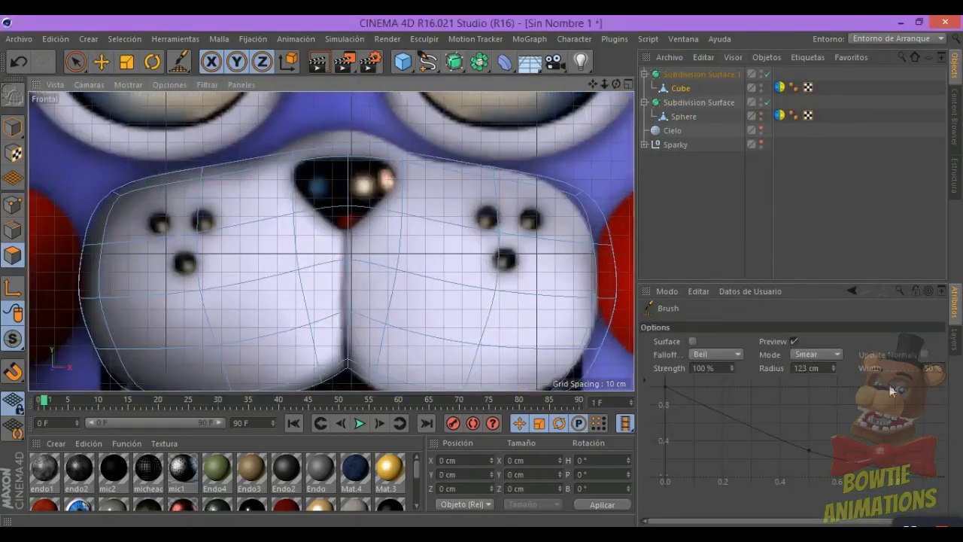
middle_click_drag(377, 349, 405, 174)
middle_click(400, 188)
- Frame the mouth cube in the side, top and front views
middle_click(323, 248)
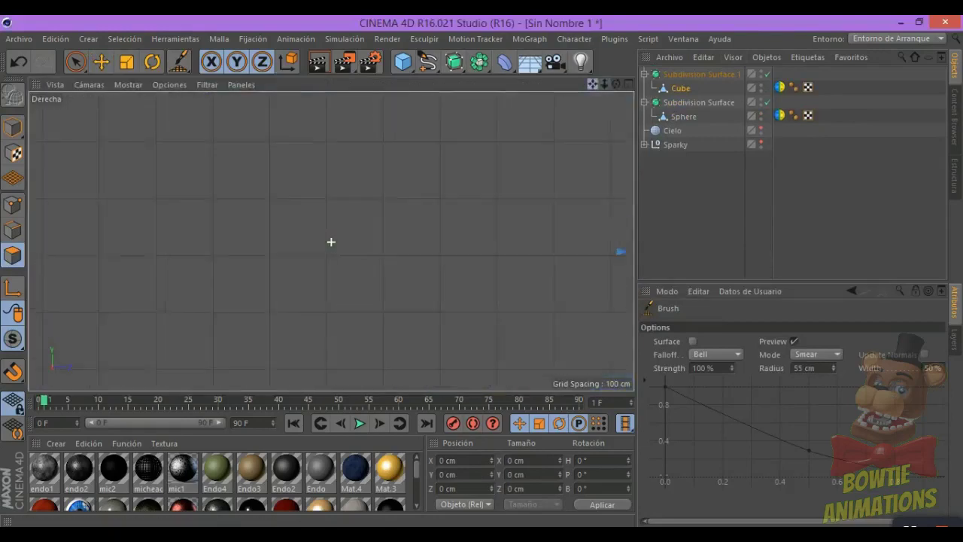
middle_click_drag(233, 237, 452, 237)
left_click(97, 85)
left_click(121, 173)
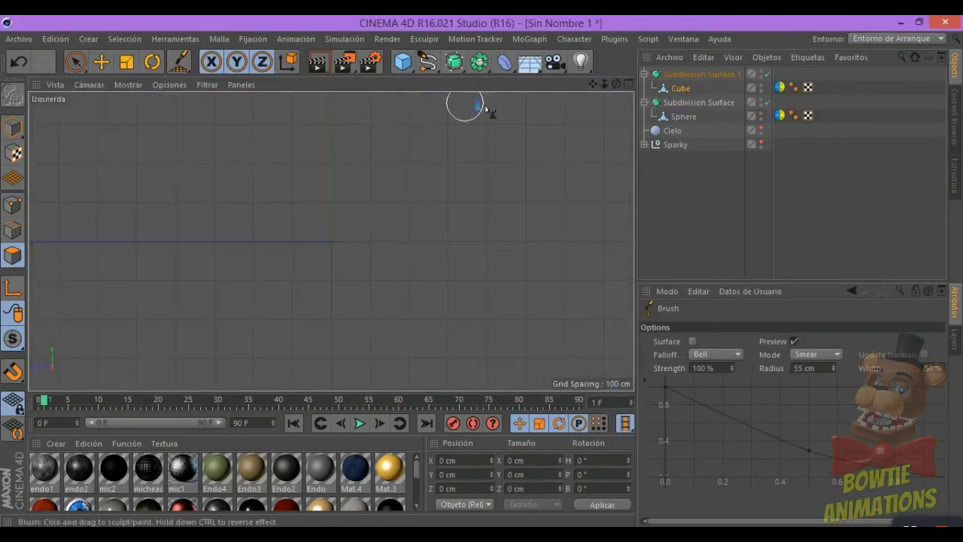
key("o")
middle_click(301, 158)
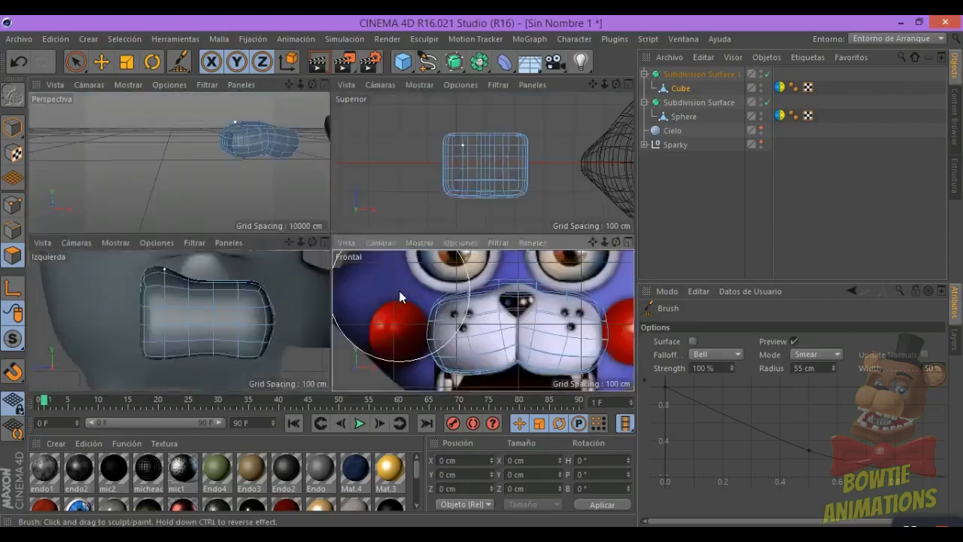
middle_click(399, 291)
middle_click(382, 158)
middle_click(248, 188)
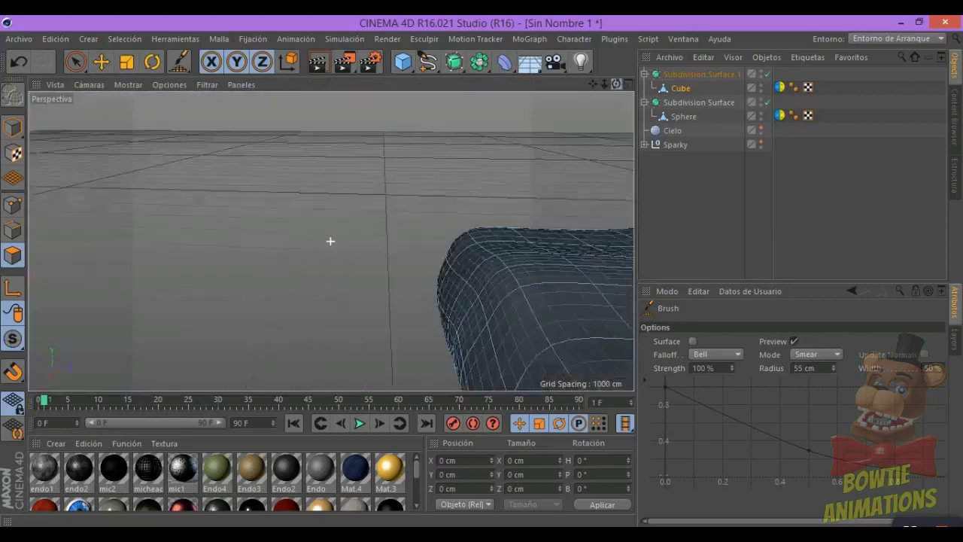
key("o")
scroll(233, 247, "up", 2)
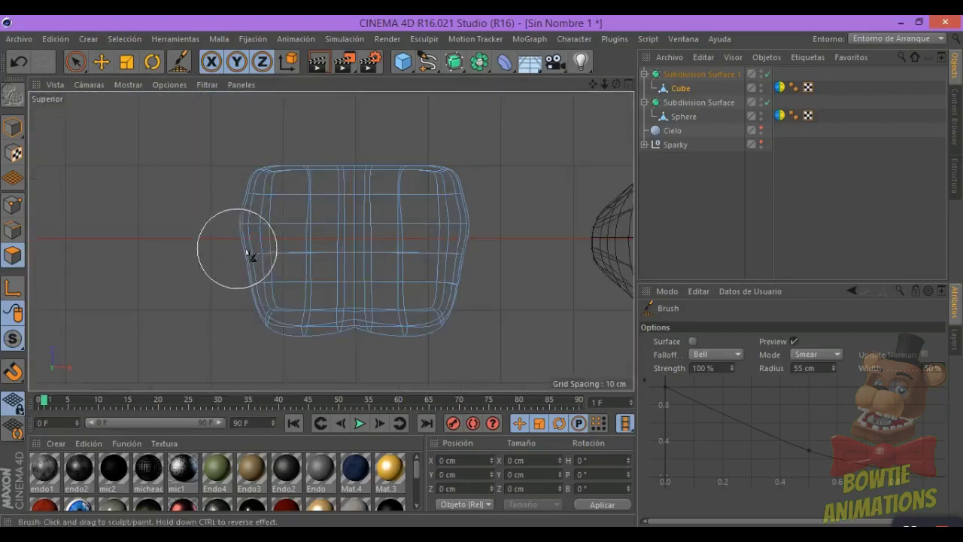
middle_click(259, 161)
middle_click(422, 309)
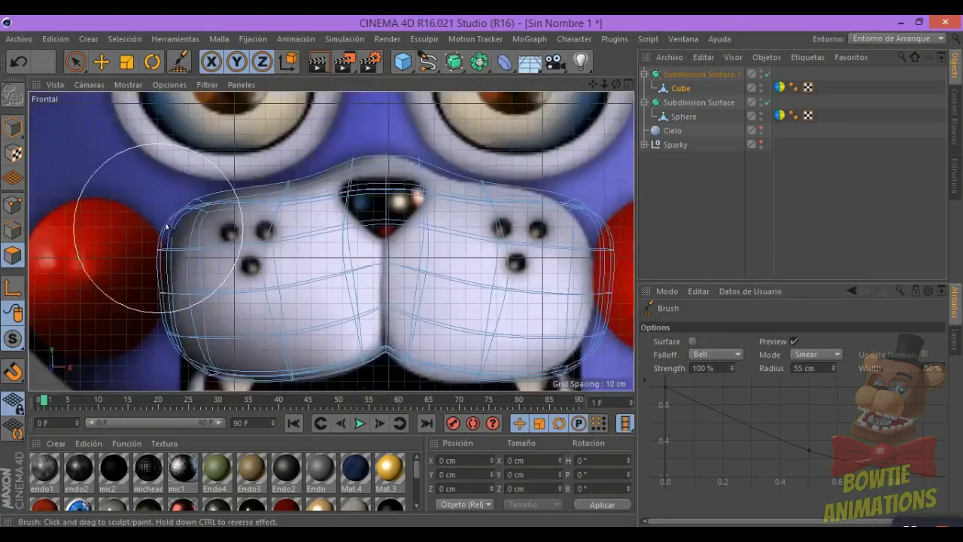
scroll(481, 199, "down", 3)
- Select the mouth mesh and brush its back edge up toward the head in side view
key("e")
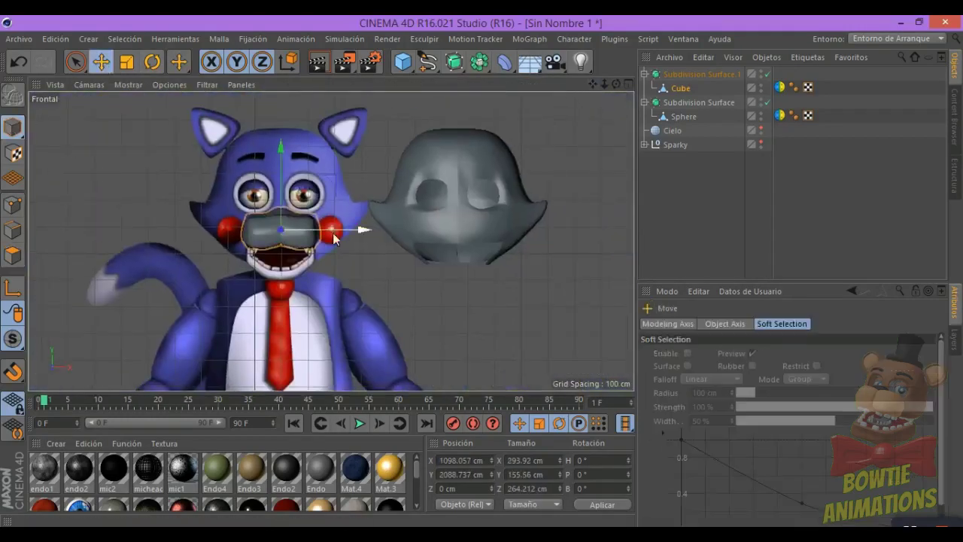
scroll(442, 226, "up", 4)
scroll(487, 194, "up", 1)
left_click(487, 194)
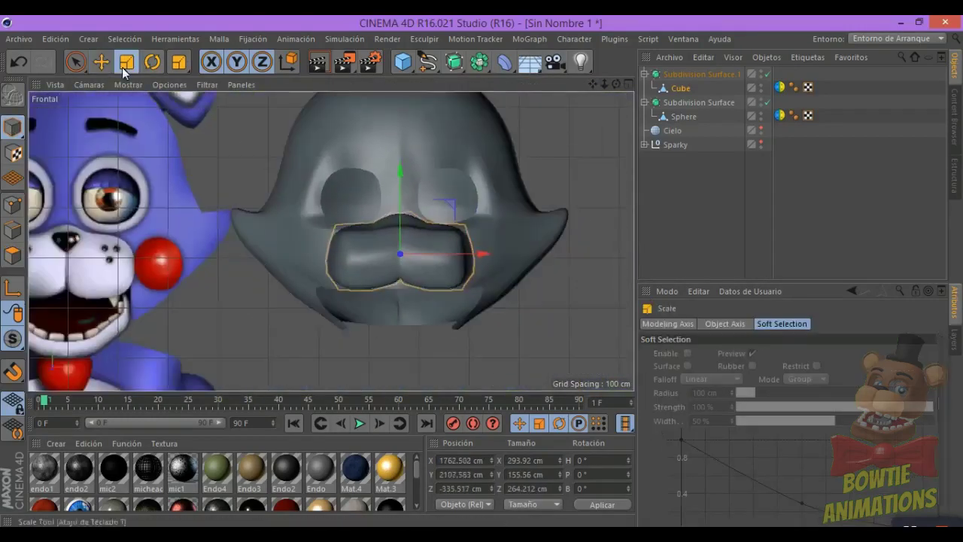
middle_click(392, 159)
middle_click(231, 187)
left_click(394, 251)
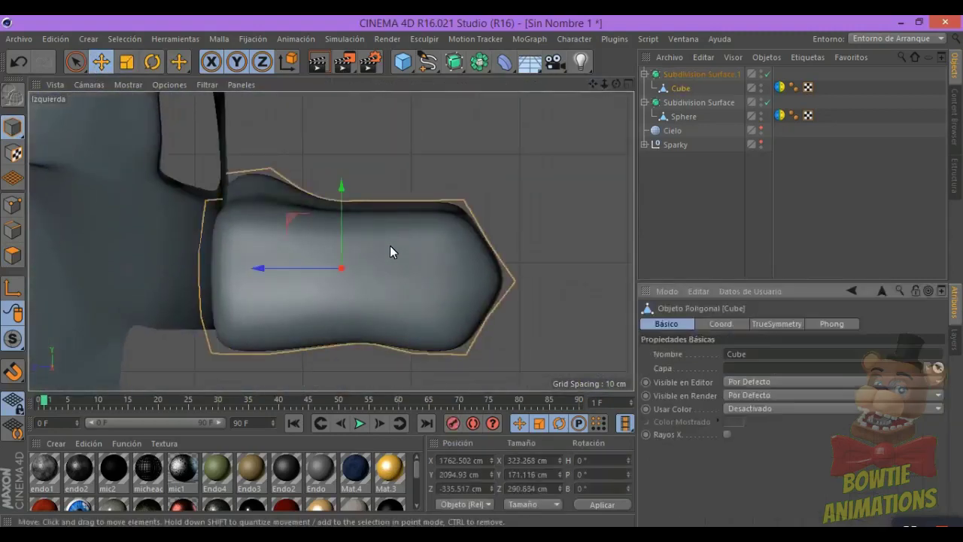
scroll(390, 245, "down", 2)
key("b")
left_click_drag(257, 312, 246, 208)
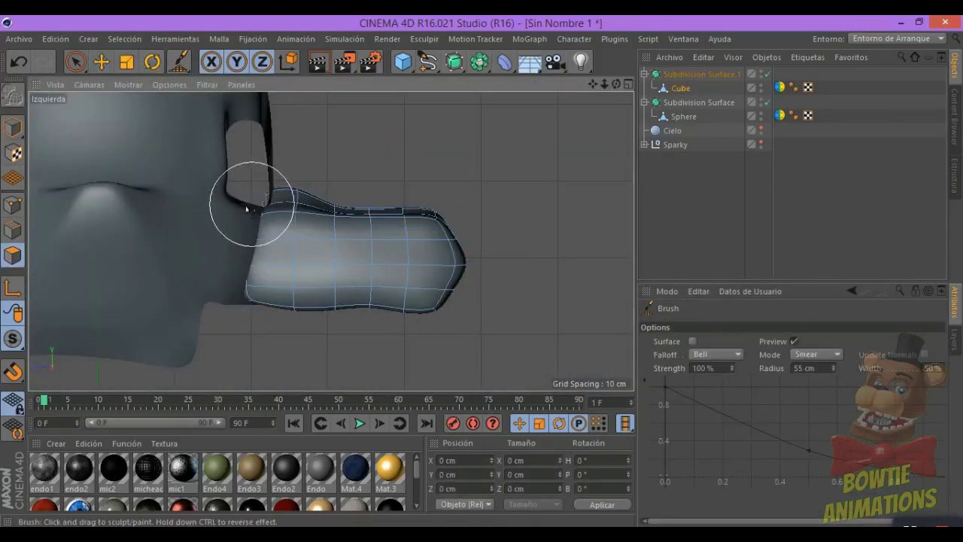
scroll(568, 293, "up", 3)
- Pull the muzzle's back corners toward the head in the top view
middle_click(430, 276)
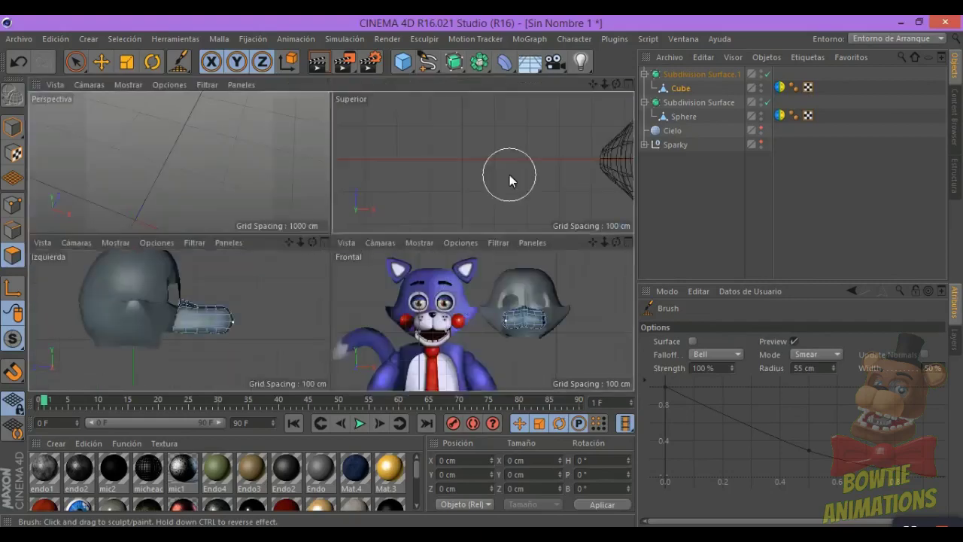
middle_click(509, 175)
scroll(388, 202, "down", 2)
key("t")
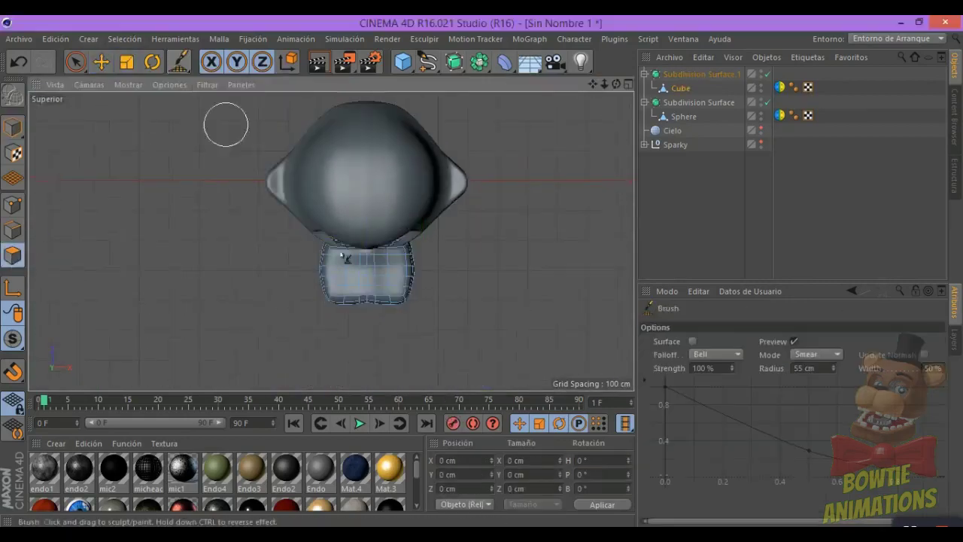
scroll(581, 269, "up", 2)
left_click_drag(295, 273, 320, 313)
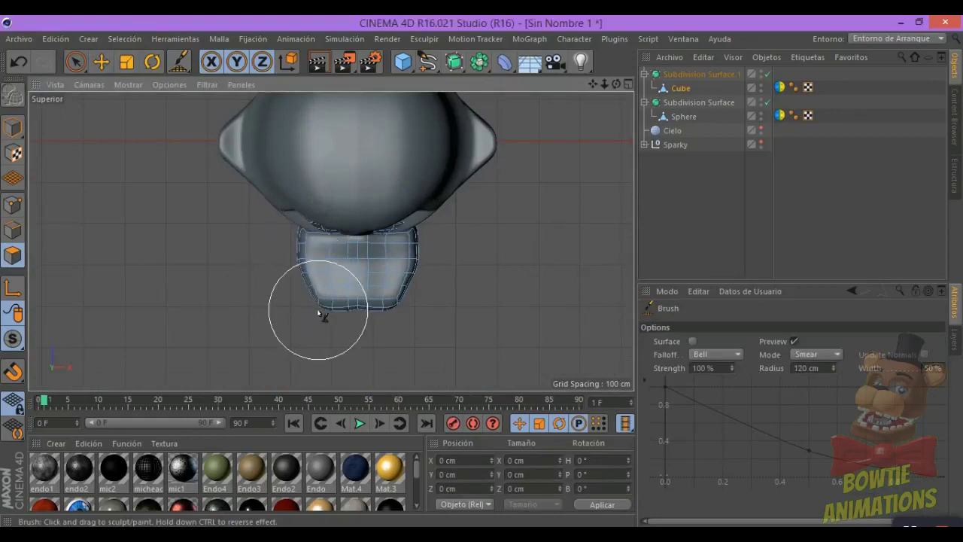
- Push a muzzle edge loop outward in perspective to form two rounded lobes
middle_click(316, 225)
middle_click(273, 193)
key("e")
left_click_drag(164, 158, 330, 241, "alt")
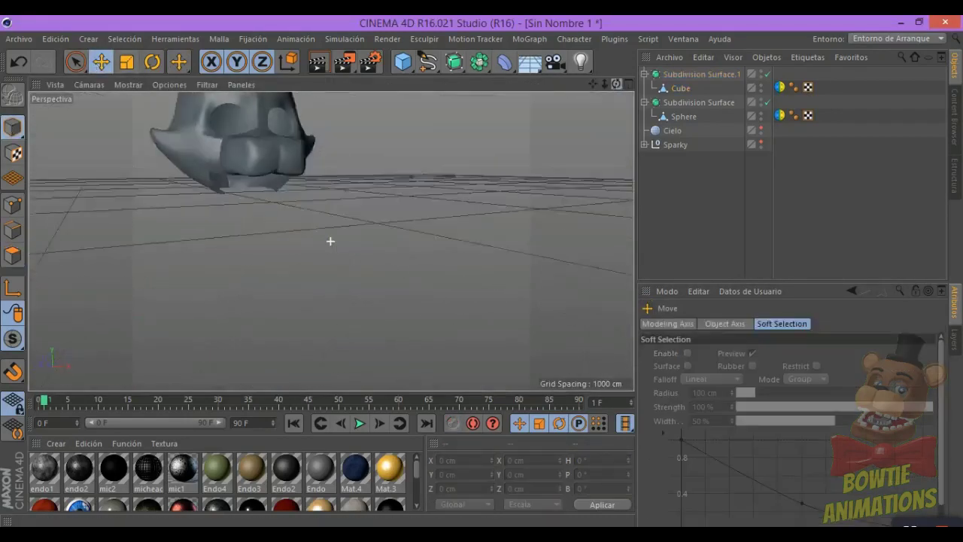
left_click_drag(618, 86, 622, 85)
left_click(371, 299)
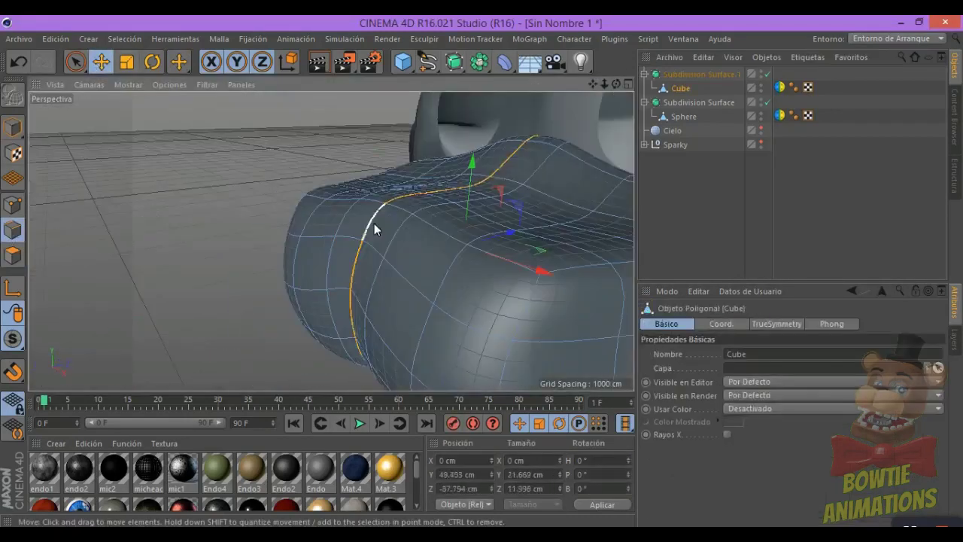
left_click_drag(375, 229, 333, 241, "alt")
left_click_drag(475, 197, 488, 198)
left_click_drag(616, 84, 615, 84)
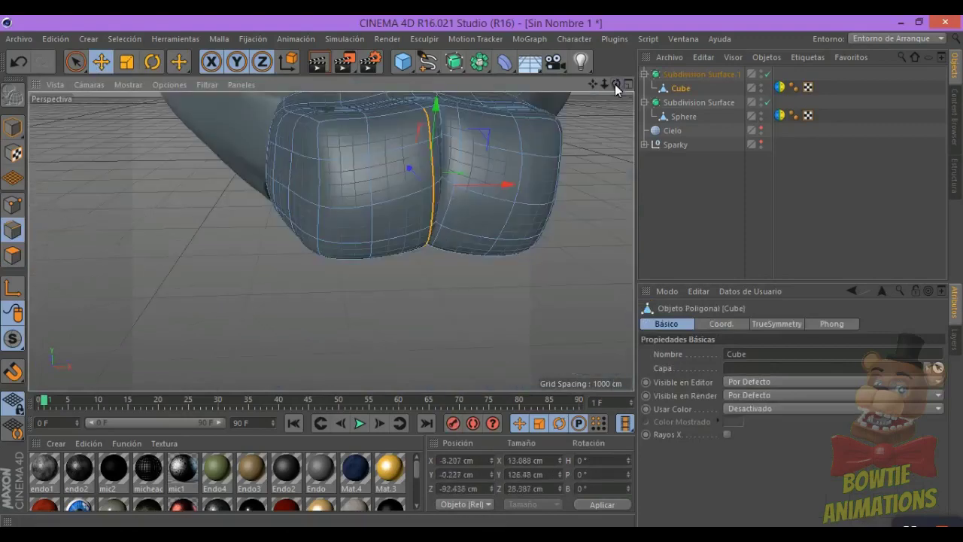
- Add a 200 cm Cube and Subdivision Surface.2, and return to the four-view layout
left_click(479, 140)
left_click(454, 61)
left_click(403, 62)
middle_click(258, 325)
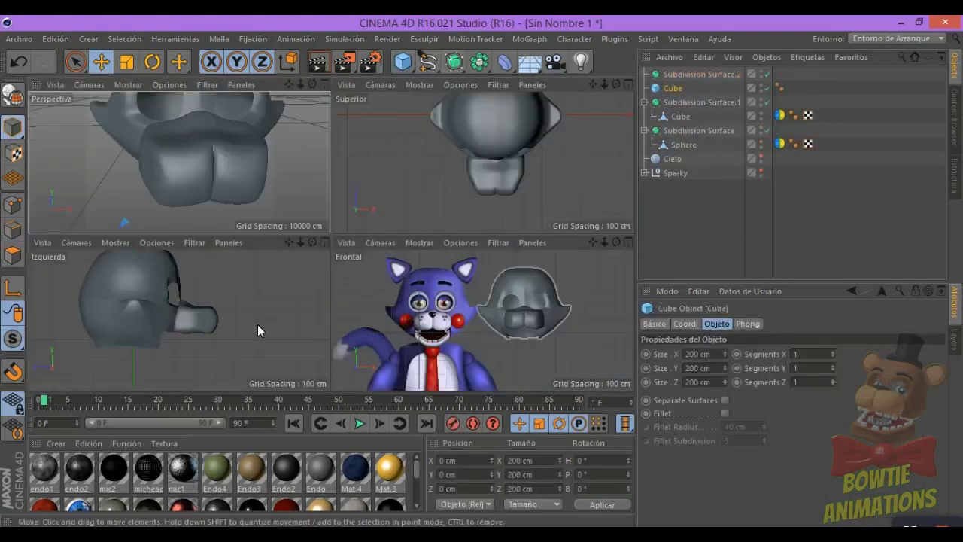
- Flatten and scale the new cube, then nudge it up onto the muzzle as the nose
middle_click(374, 333)
left_click_drag(600, 76, 598, 74)
scroll(320, 197, "up", 3)
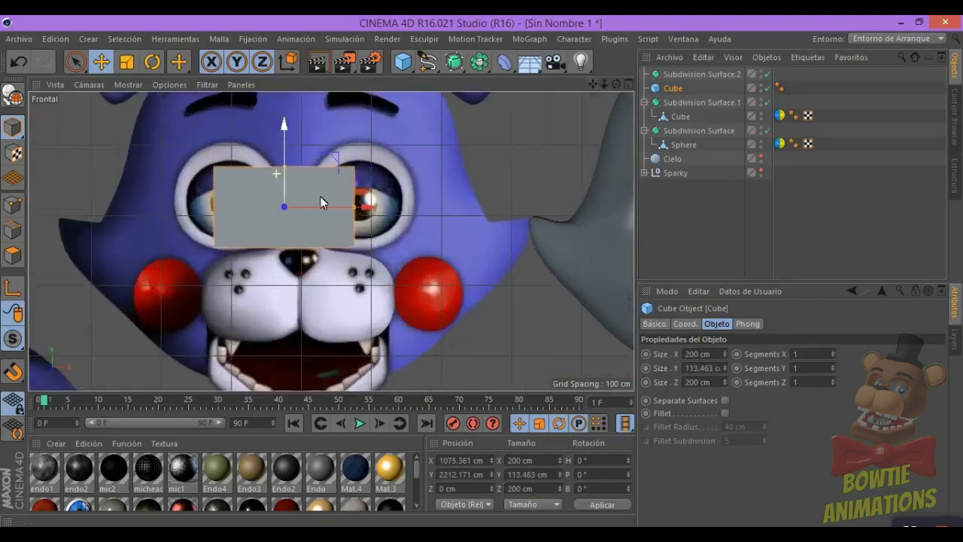
left_click_drag(320, 197, 364, 209)
key("t")
scroll(351, 290, "up", 1)
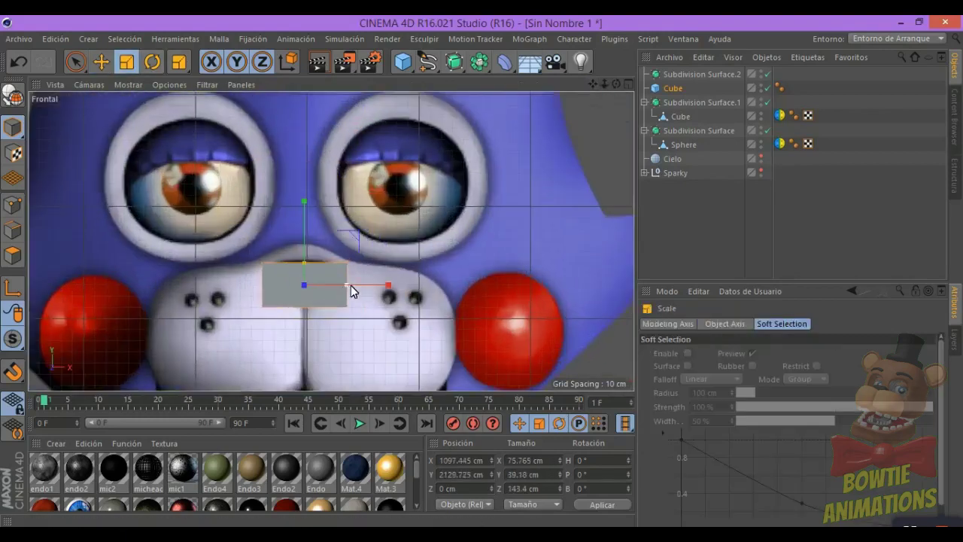
key("e")
left_click_drag(305, 261, 305, 257)
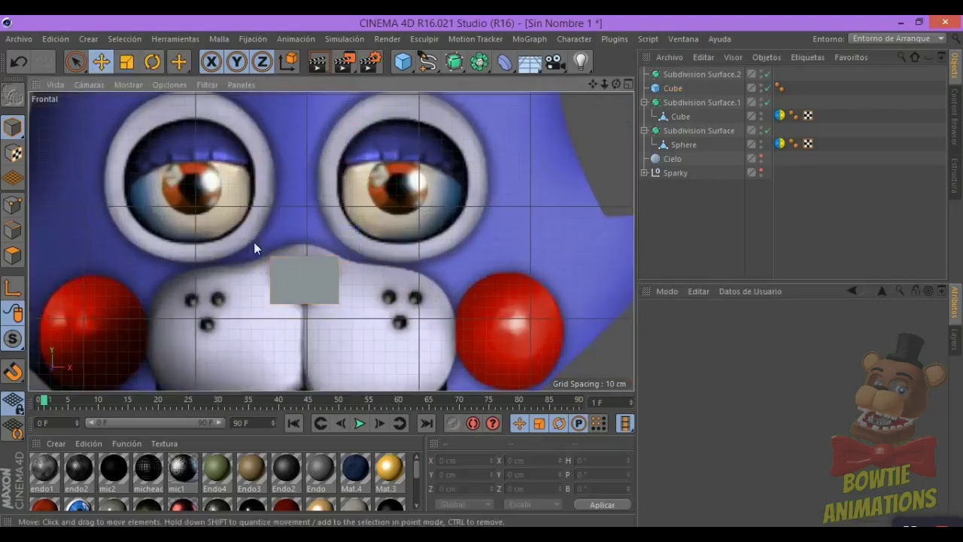
scroll(253, 242, "up", 2)
- Parent the nose cube to Subdivision Surface.2, make it editable, add TrueSymmetry, and show it as lines
left_click_drag(673, 88, 685, 75)
key("c")
scroll(441, 271, "up", 3)
left_click(176, 64)
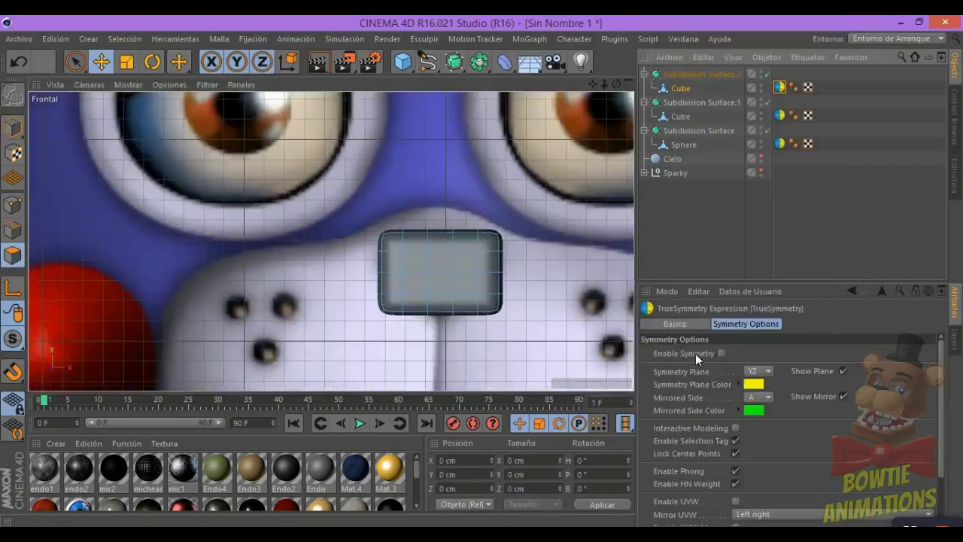
left_click(184, 66)
left_click(128, 84)
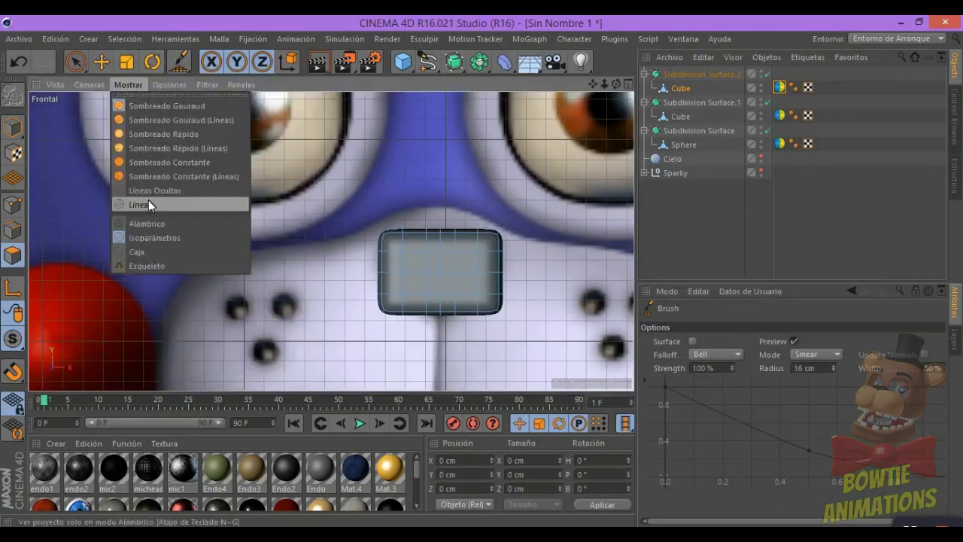
left_click(139, 201)
scroll(407, 314, "up", 1)
scroll(383, 238, "up", 2)
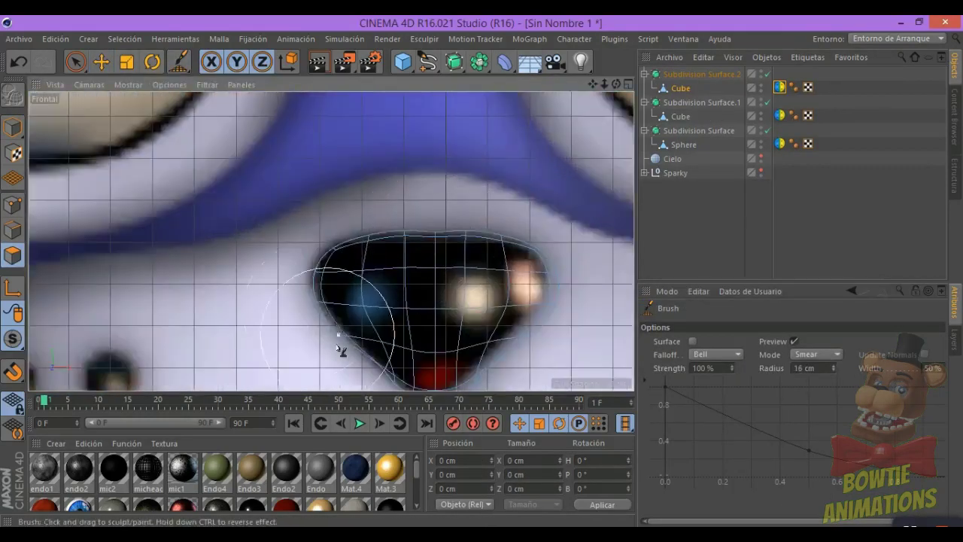
- Brush the nose rounder from the side and top views, then inspect it in perspective
middle_click_drag(329, 344, 333, 284, "alt")
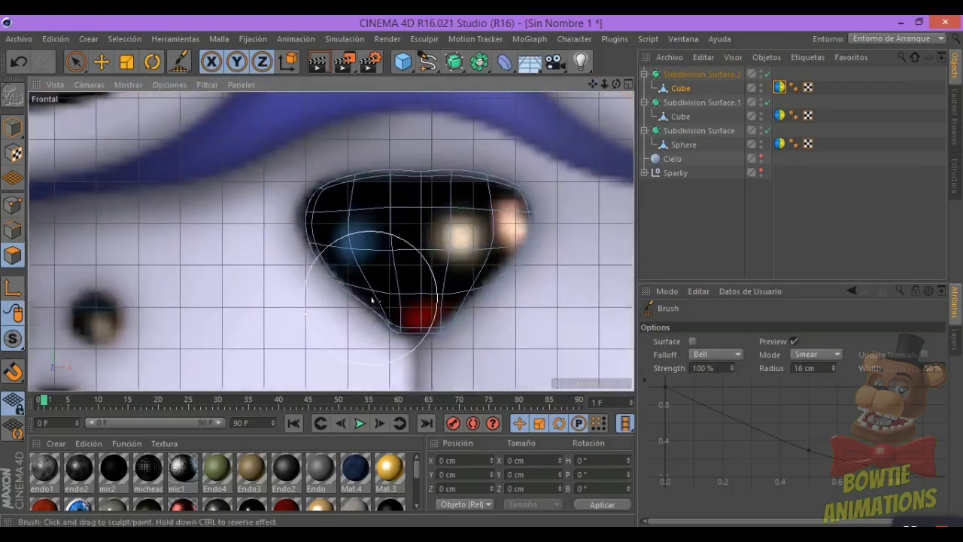
scroll(316, 258, "down", 3)
key("F3")
key("t")
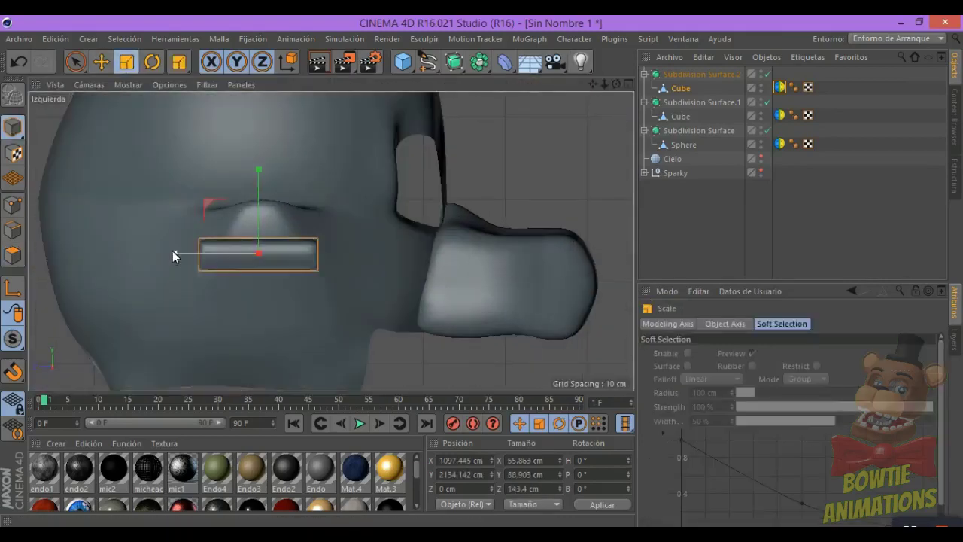
scroll(291, 190, "up", 2)
key("m")
key("c")
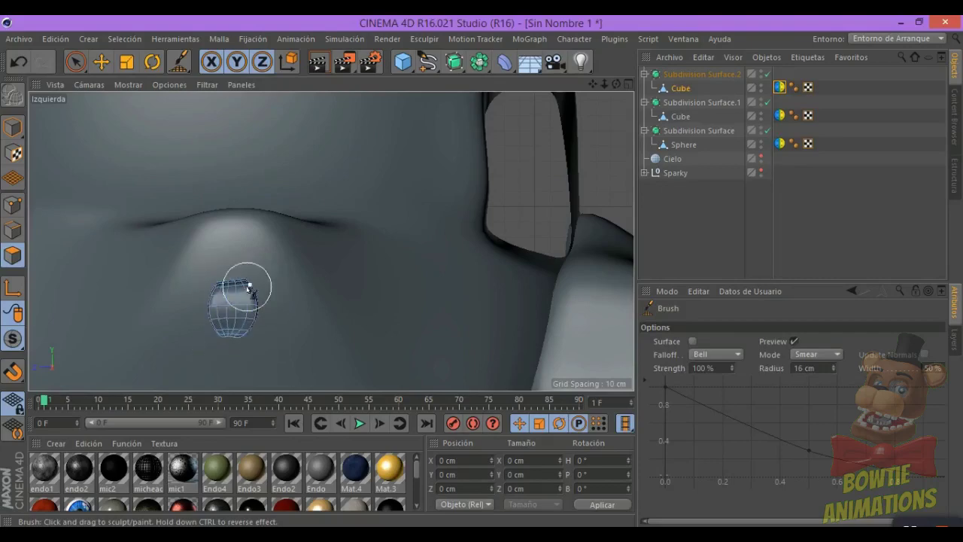
key("F2")
scroll(469, 140, "up", 5)
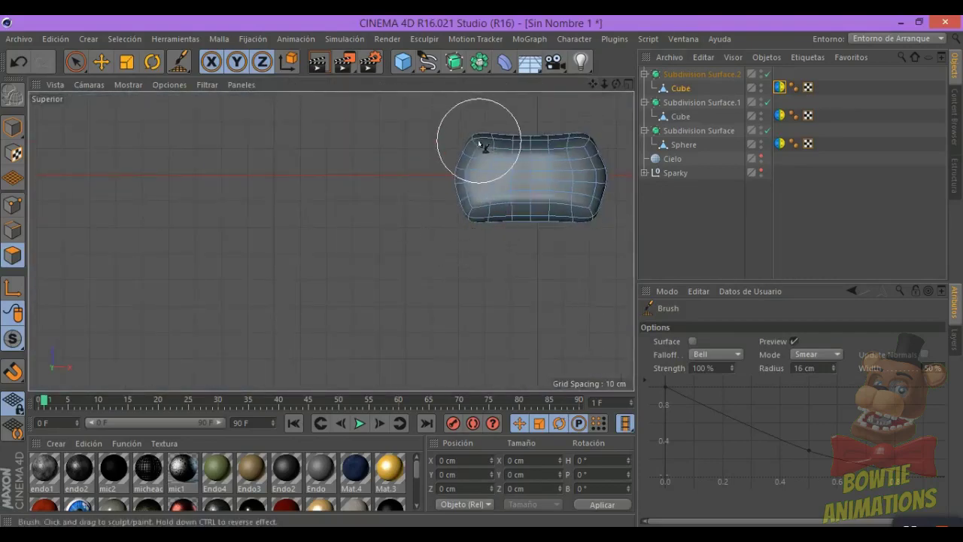
left_click_drag(485, 147, 480, 218)
key("F1")
key("e")
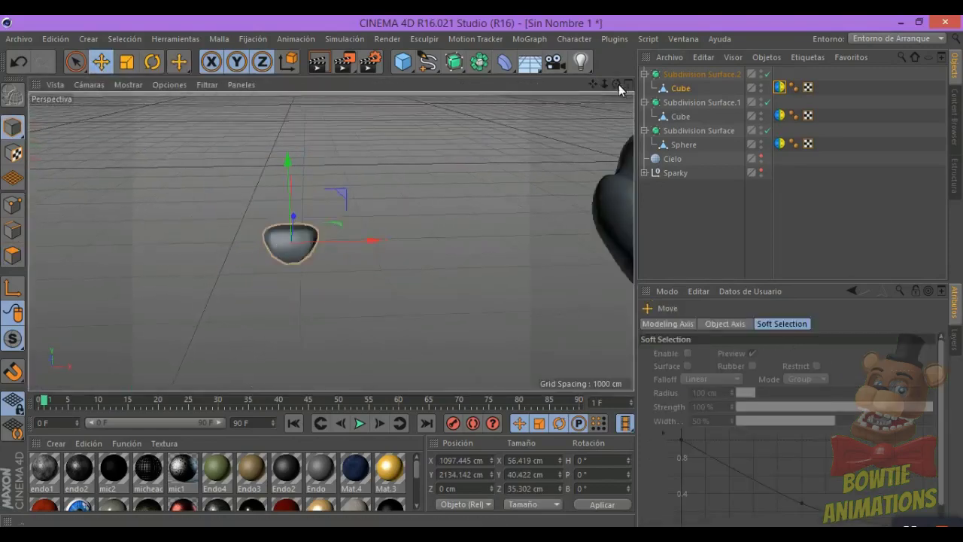
left_click_drag(611, 87, 611, 120)
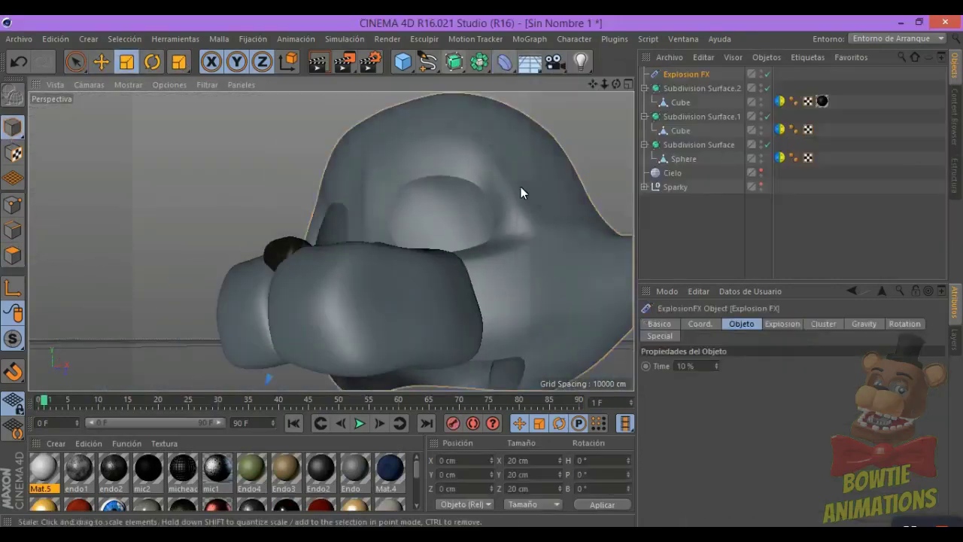
- Nest Explosion FX under the head Sphere in the object hierarchy
left_click_drag(686, 73, 684, 159)
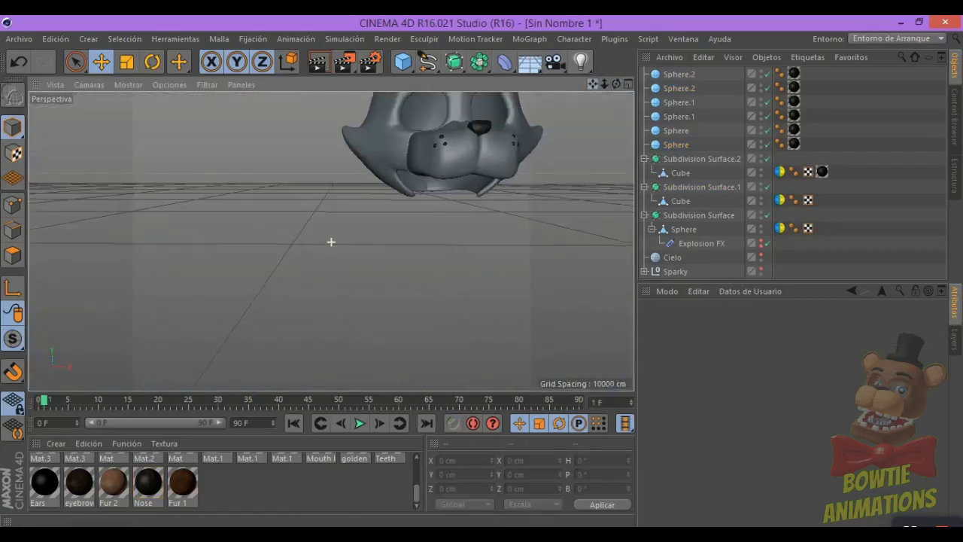
- Add an eyebrow cube, make it editable, and bend its end with a 22 cm brush
left_click(402, 64)
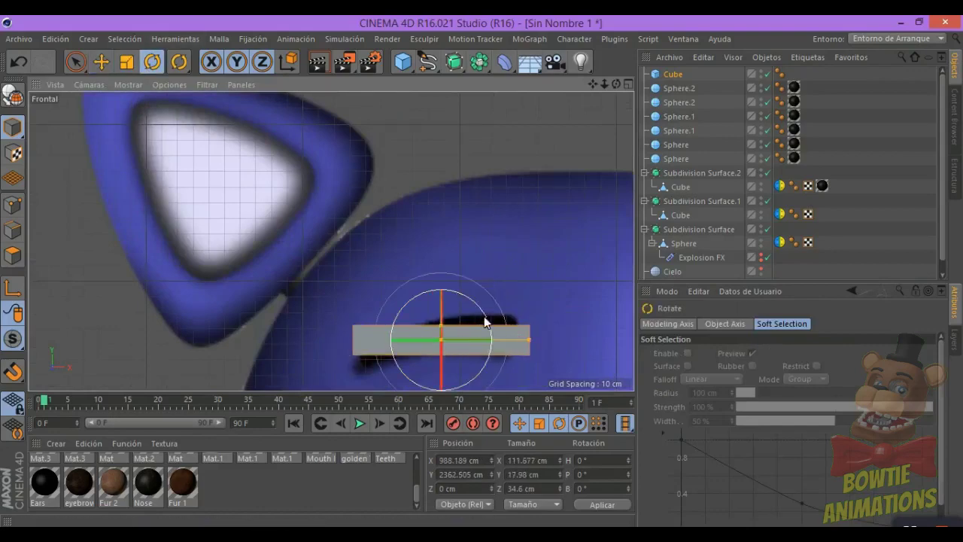
key("c")
scroll(336, 199, "up", 3)
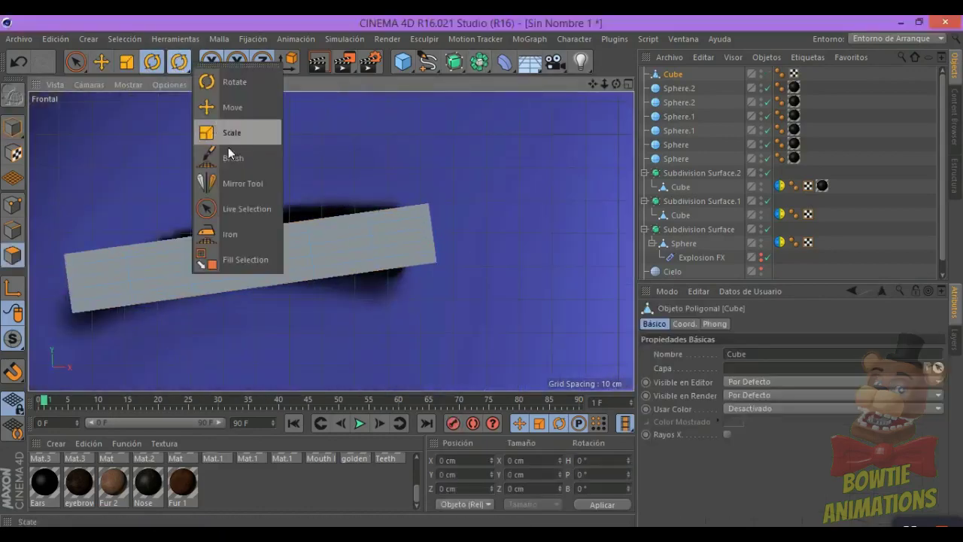
left_click(230, 155)
left_click_drag(833, 366, 832, 377)
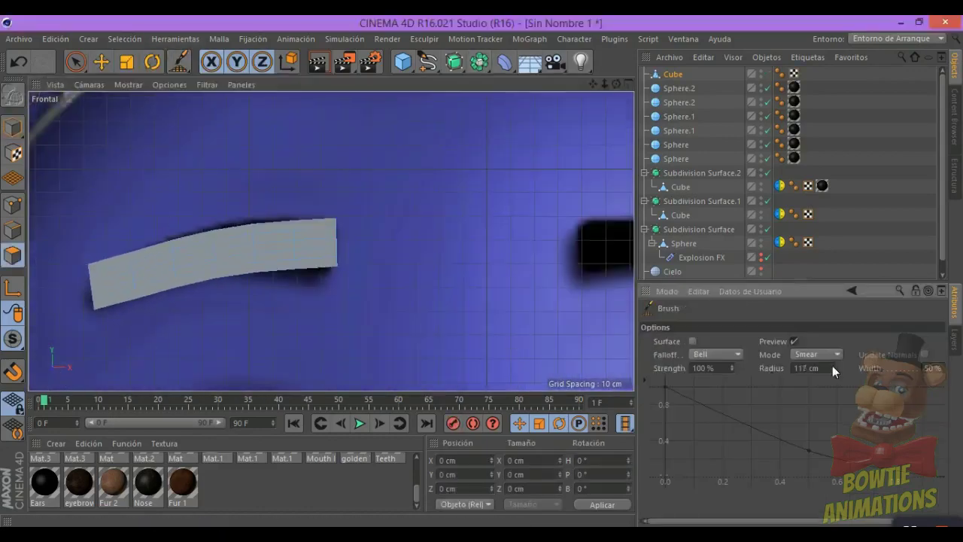
left_click_drag(125, 274, 326, 247)
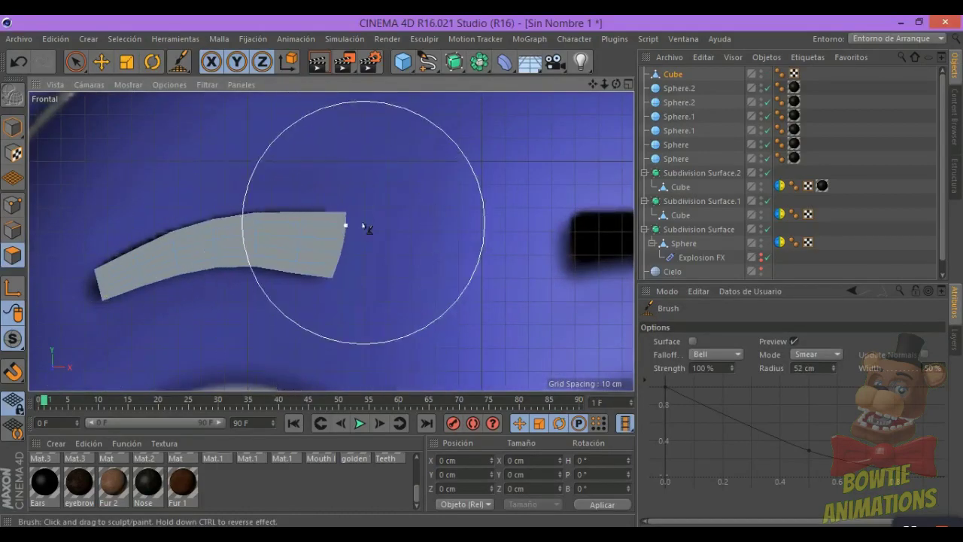
left_click_drag(834, 365, 834, 370)
scroll(322, 209, "up", 2)
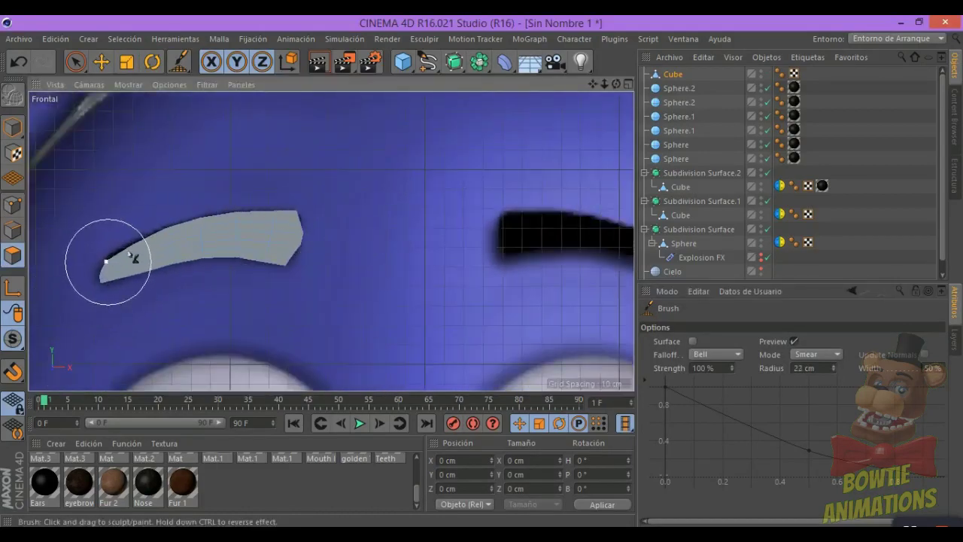
scroll(429, 222, "down", 2)
- Smooth the eyebrow with a Subdivision Surface, apply the black Nose material, and place it above the left eye
left_click(454, 62, "alt")
scroll(150, 247, "up", 3)
scroll(295, 256, "down", 1)
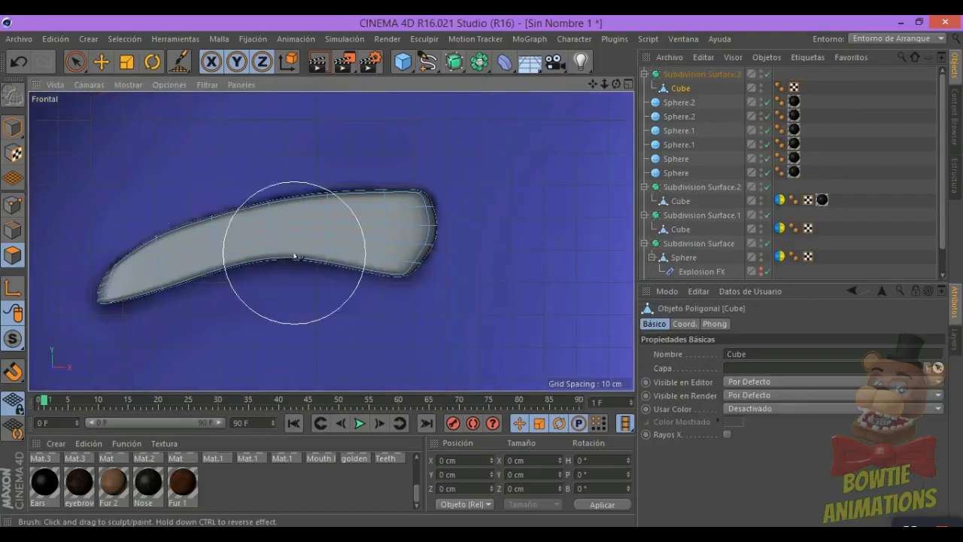
left_click(154, 190)
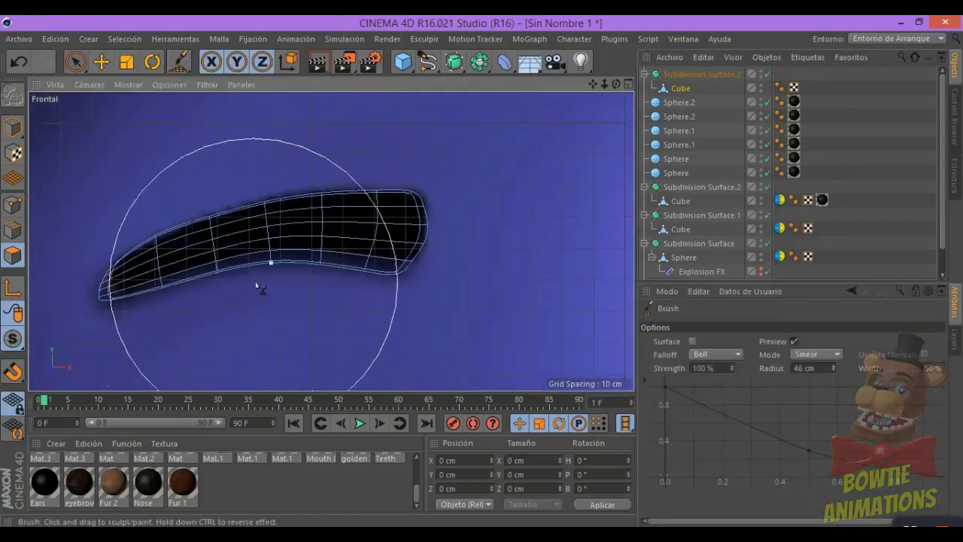
left_click_drag(178, 62, 199, 79)
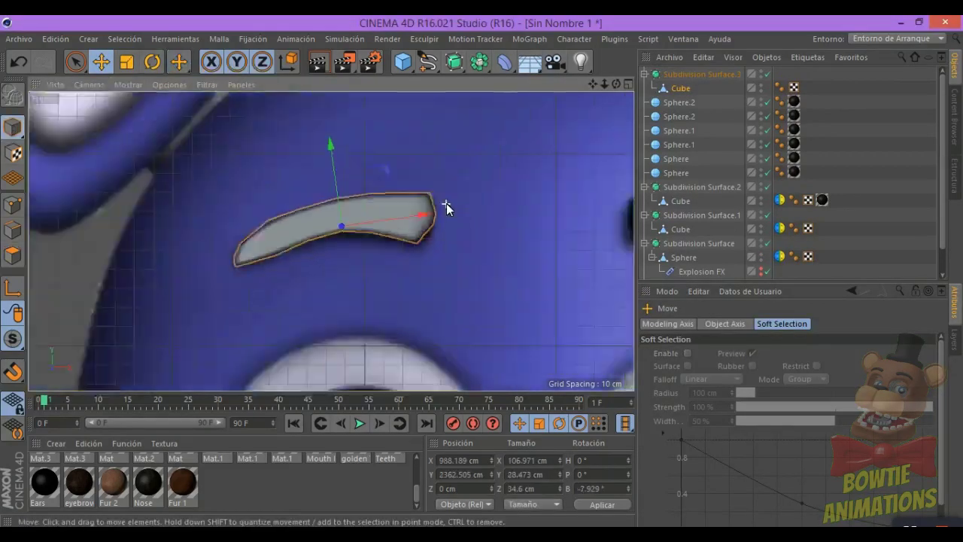
scroll(440, 209, "down", 4)
scroll(433, 213, "down", 2)
left_click_drag(433, 213, 509, 226)
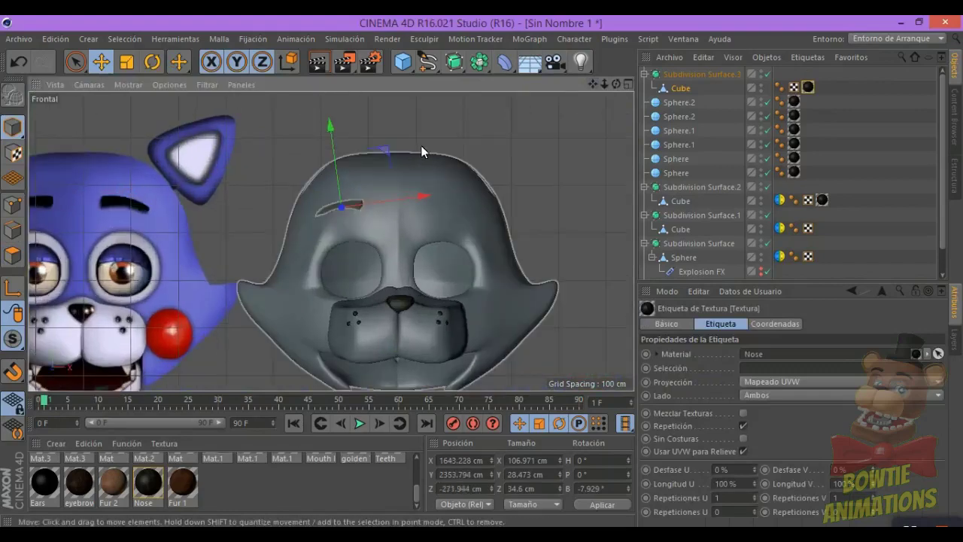
scroll(336, 219, "up", 5)
- Mirror the eyebrow to the other side of the head
left_click(574, 39)
left_click(614, 224)
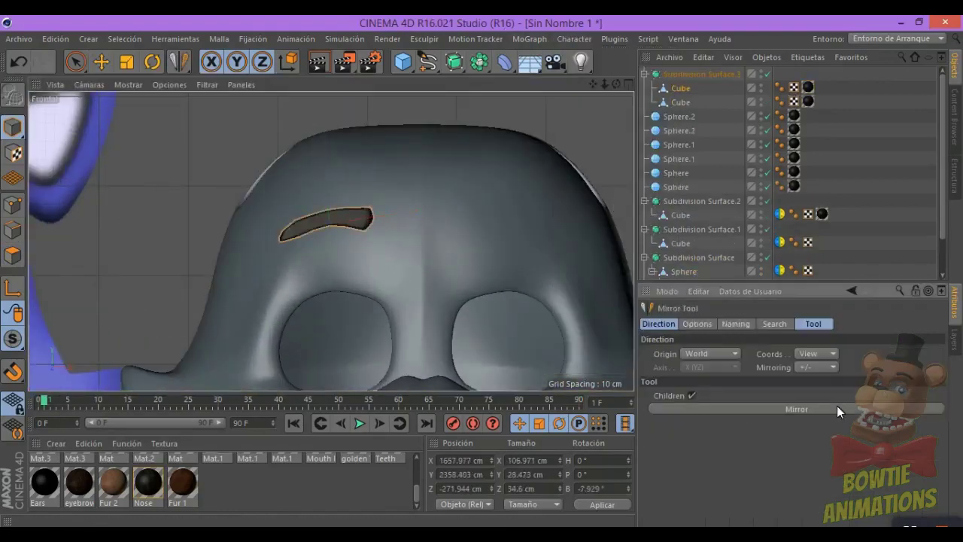
scroll(511, 150, "down", 5)
key("e")
left_click_drag(115, 153, 510, 150)
scroll(476, 107, "up", 2)
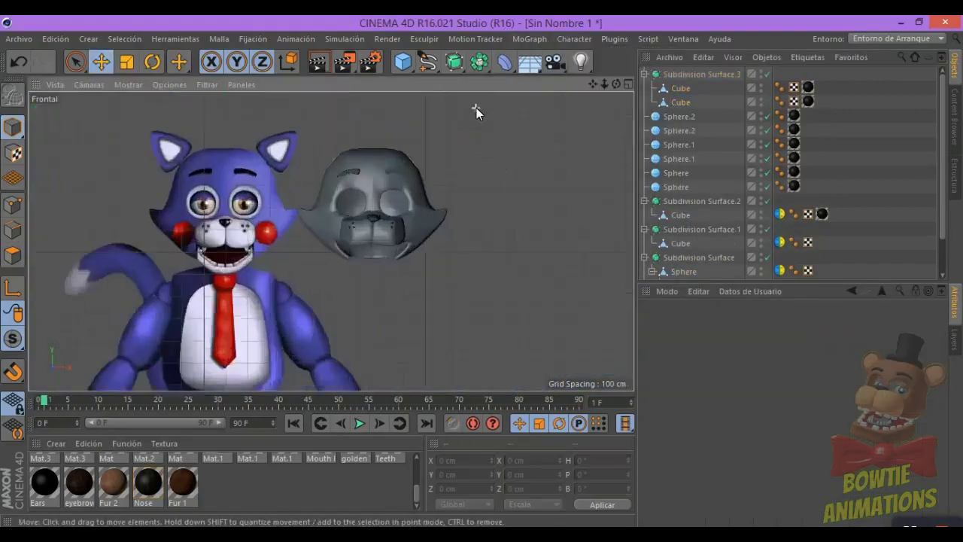
scroll(477, 108, "up", 4)
scroll(533, 167, "up", 1)
scroll(512, 173, "down", 5)
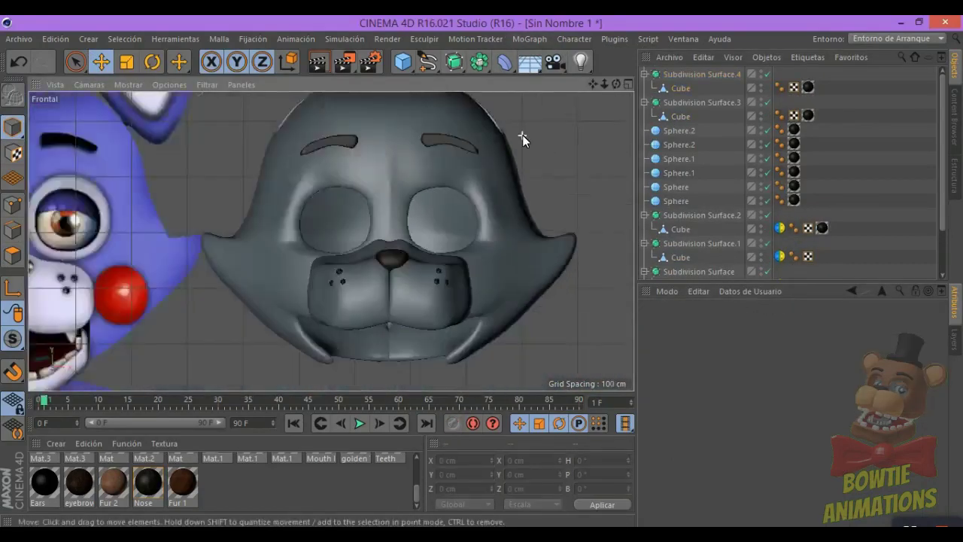
middle_click(522, 135)
middle_click(506, 258)
scroll(332, 242, "up", 5)
- Move the second eyebrow against the head and rotate it about 17° in the right view
left_click(681, 116)
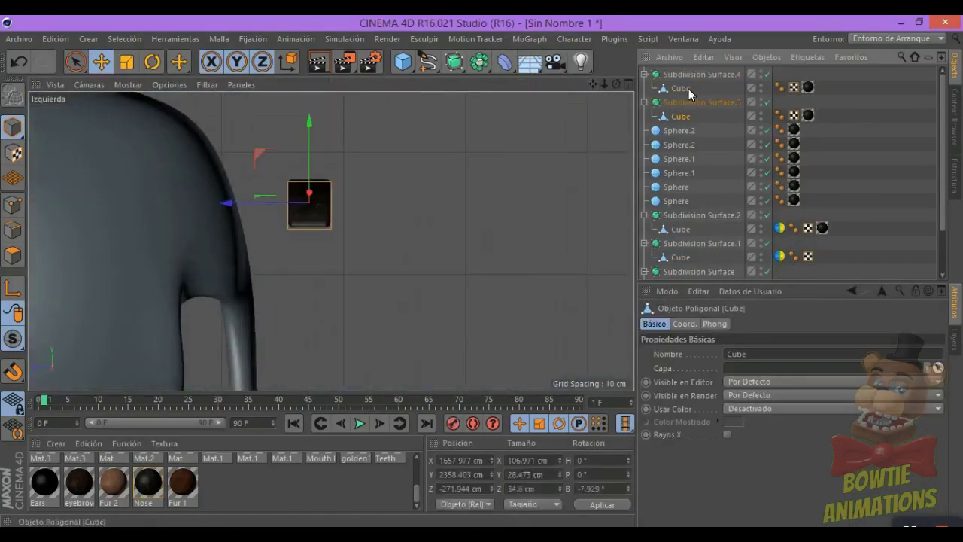
mouse_move(181, 211)
left_mouse_down("alt")
mouse_move(221, 217)
mouse_move(228, 179)
mouse_move(192, 244)
left_mouse_up("alt")
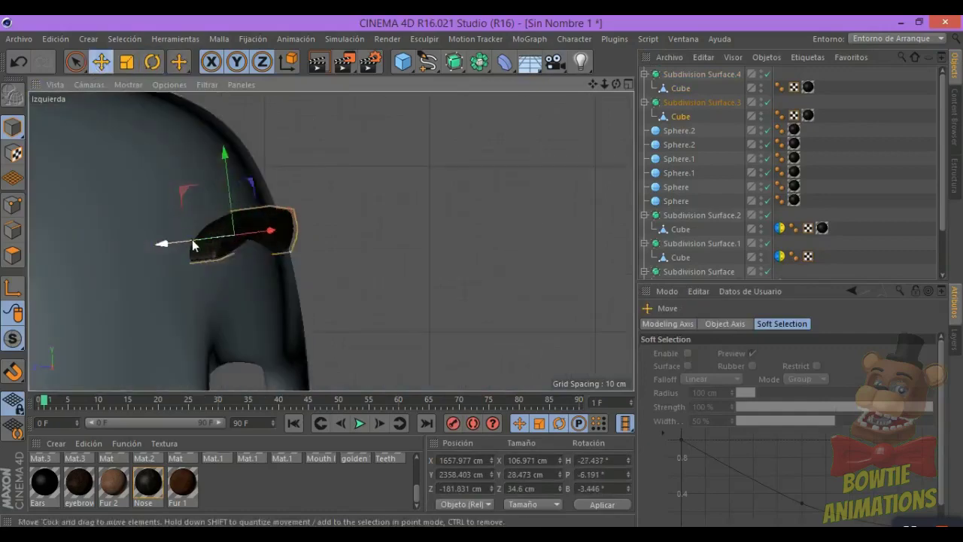
left_click(83, 86)
left_click(113, 218)
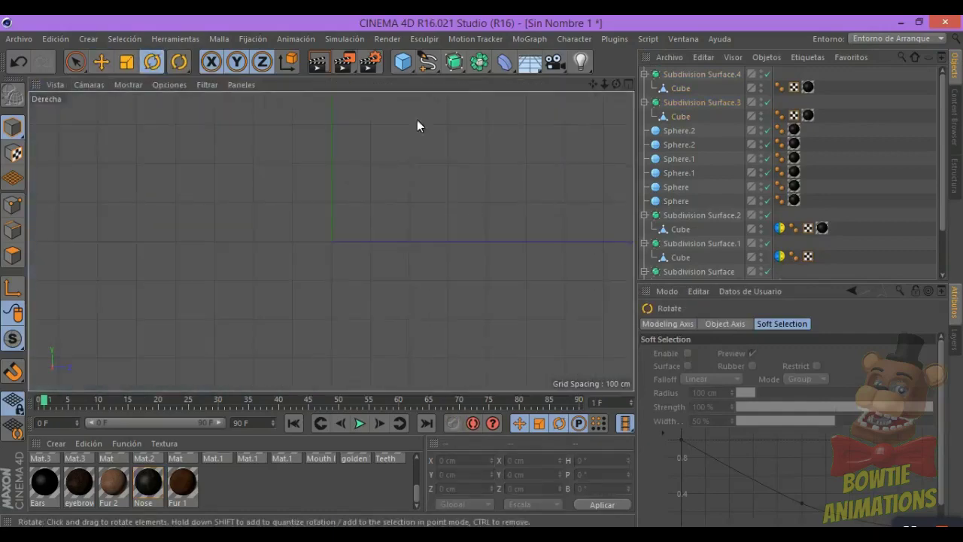
left_click(681, 88)
key("o")
left_click_drag(421, 204, 430, 221)
key("e")
scroll(220, 162, "down", 3)
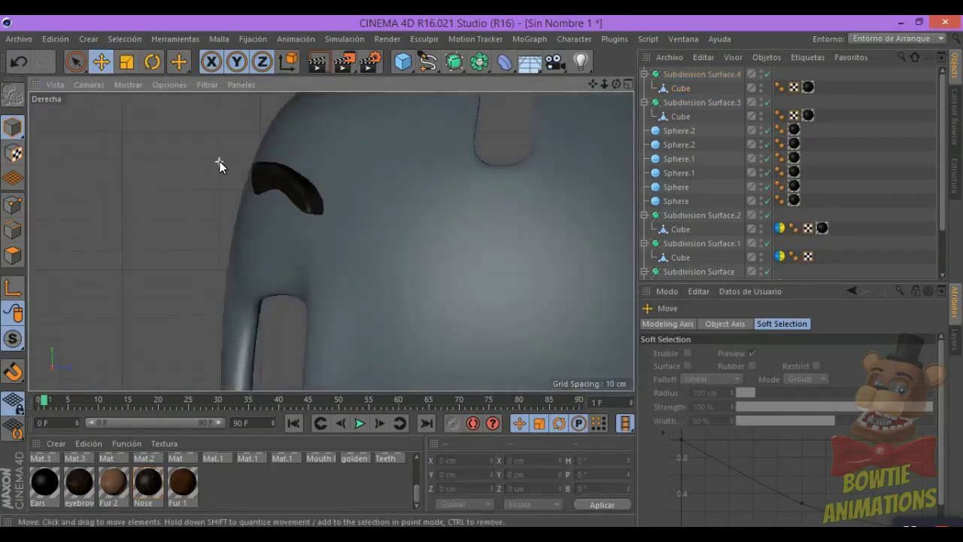
- Frame the whole head in perspective and add a new cube for the ear
middle_click(293, 201)
middle_click(308, 201)
key("h")
left_click_drag(309, 202, 615, 140, "alt")
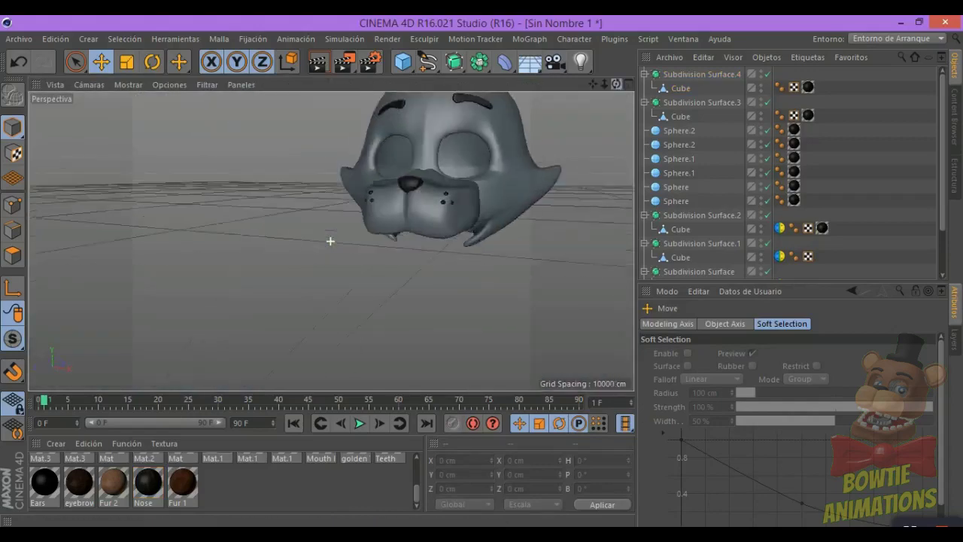
left_click(404, 62)
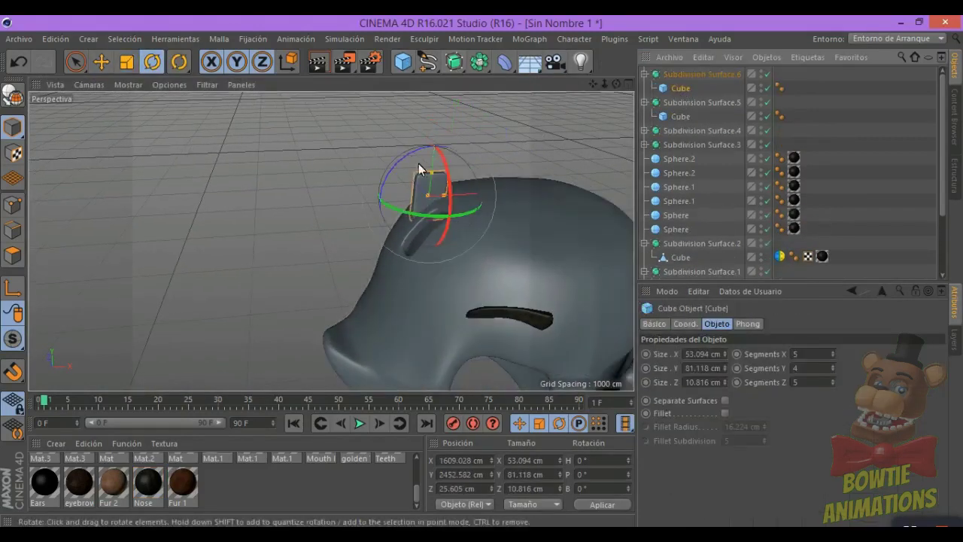
- Tilt the new cube and move it into place on top of the head
left_click_drag(377, 179, 482, 226, "alt")
key("e")
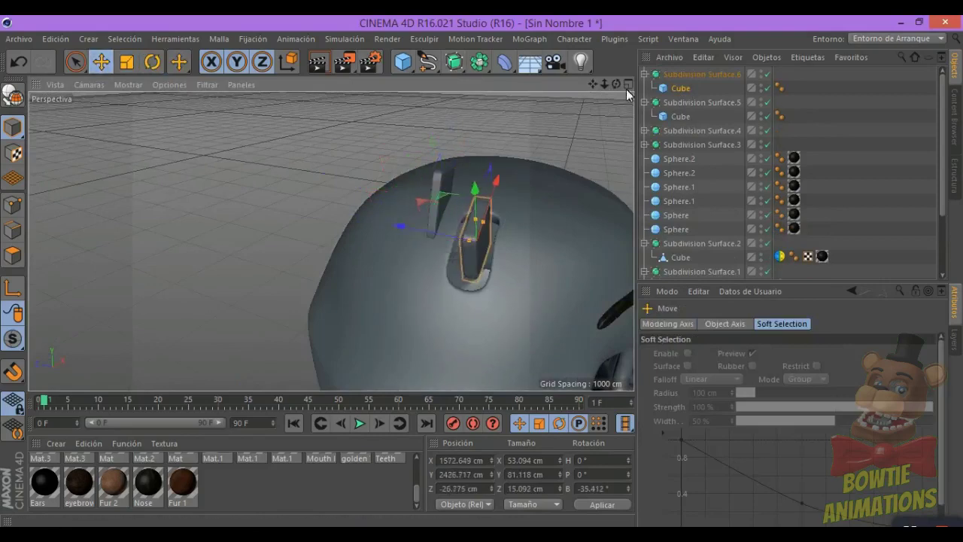
left_click_drag(627, 89, 159, 75)
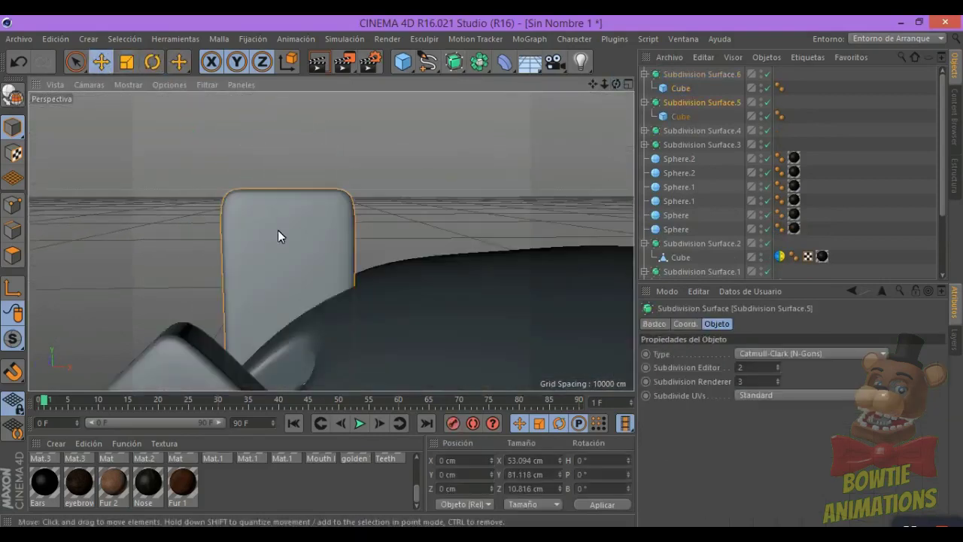
mouse_move(618, 84)
left_mouse_down()
mouse_move(284, 142)
mouse_move(329, 243)
left_mouse_up()
middle_click(299, 131)
middle_click(482, 295)
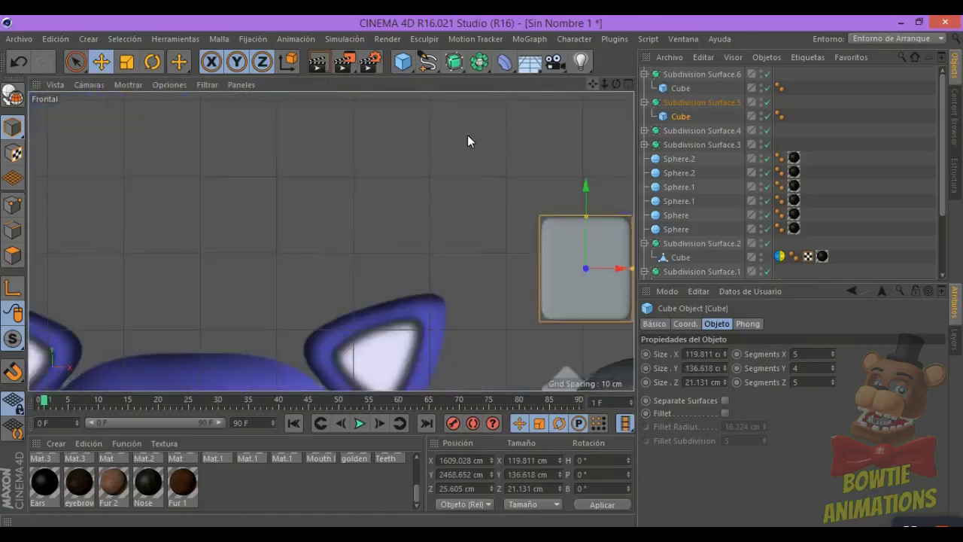
- Align the cube over the reference ear with Lines display and begin sculpting its polygons
key("r")
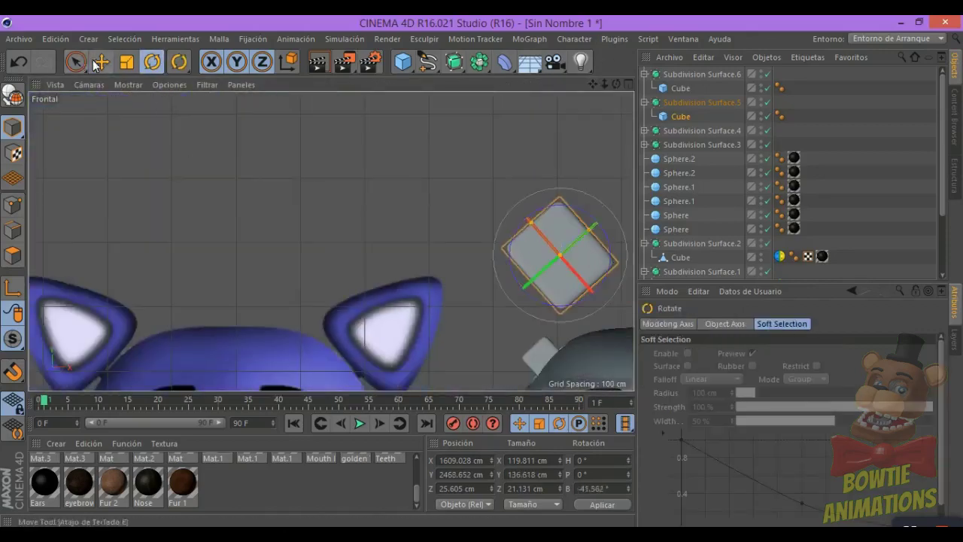
left_click(99, 63)
left_click_drag(142, 238, 125, 274)
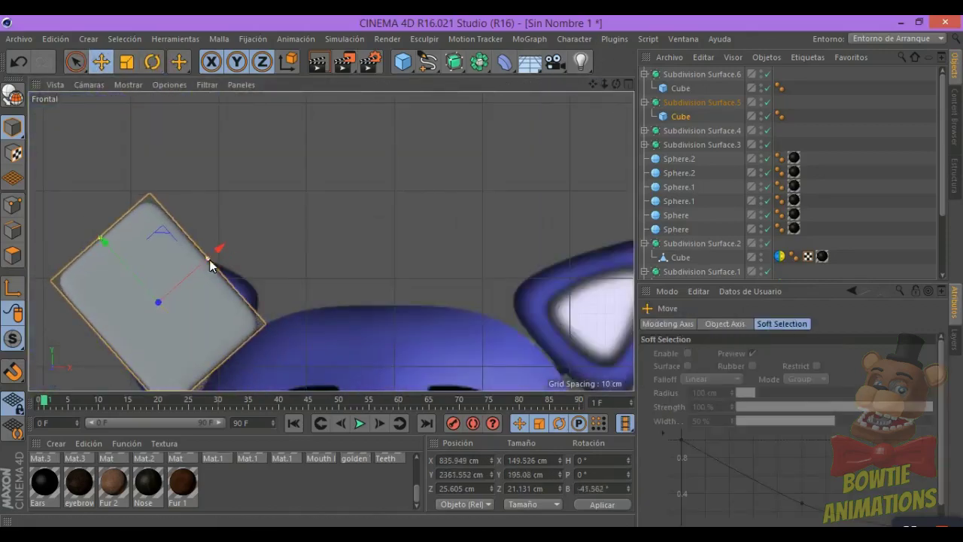
left_click(128, 84)
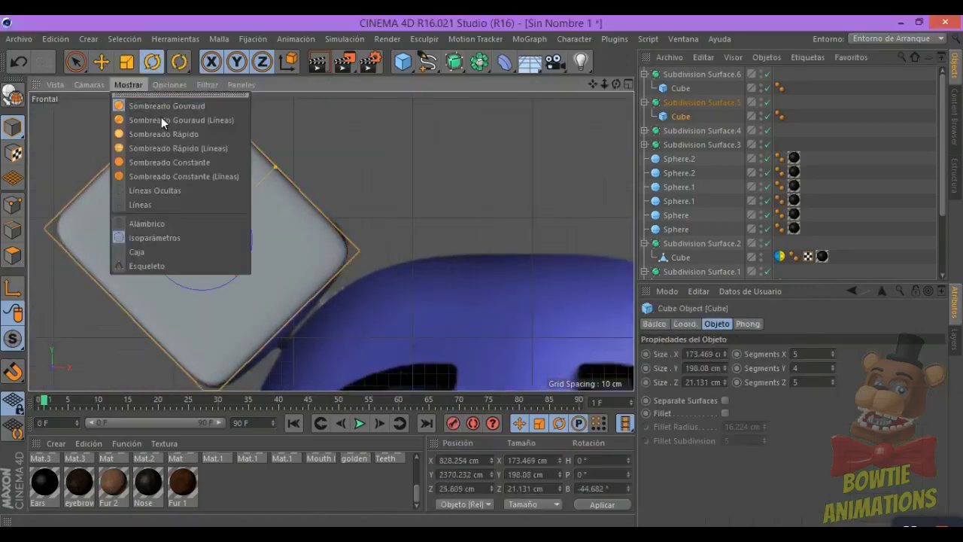
left_click(150, 196)
key("r")
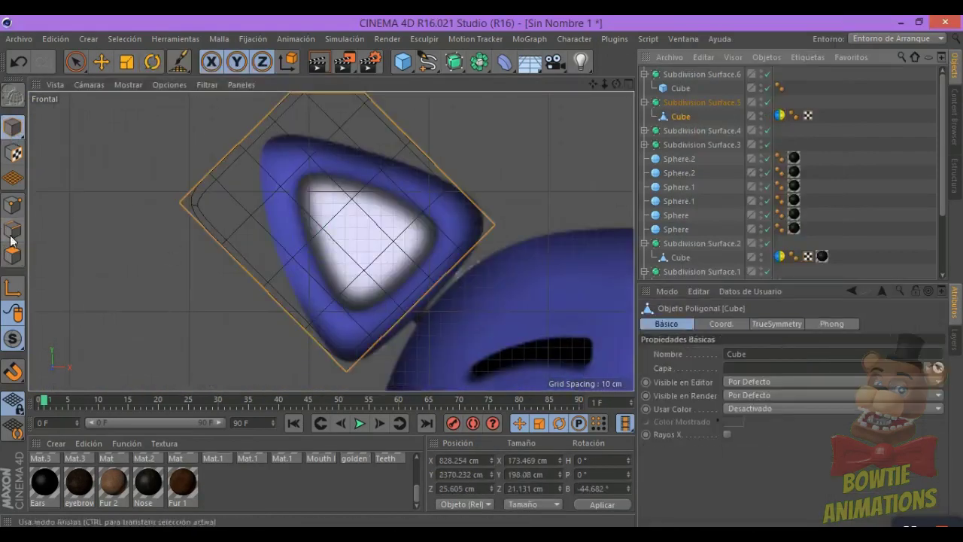
left_click(13, 255)
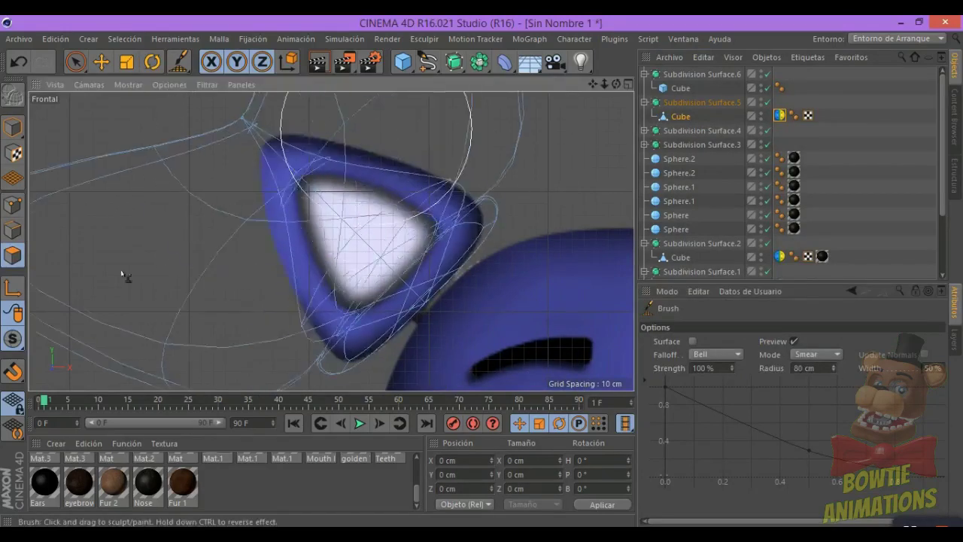
key("ctrl+z")
scroll(215, 153, "down", 2)
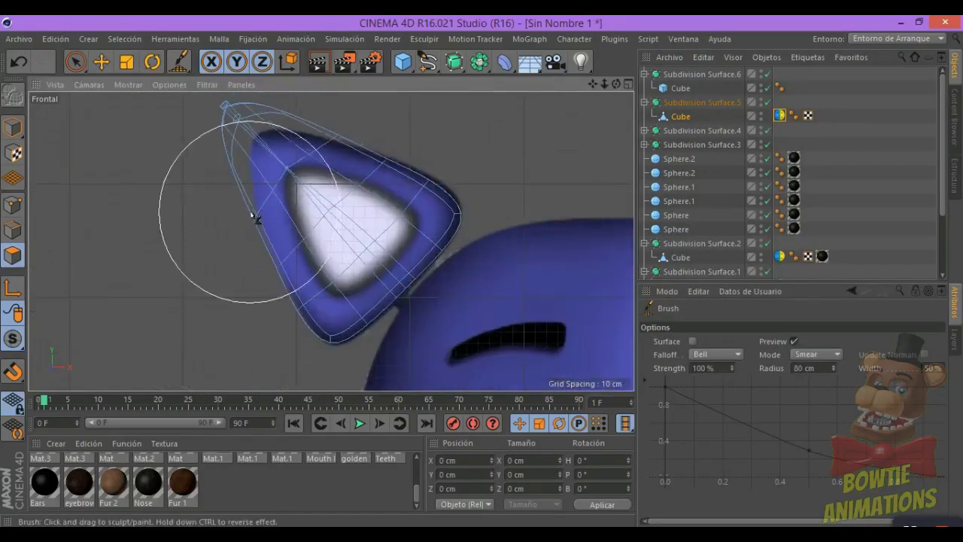
- Leave sculpting and switch to free-hand polygon selection on the ear
key("space")
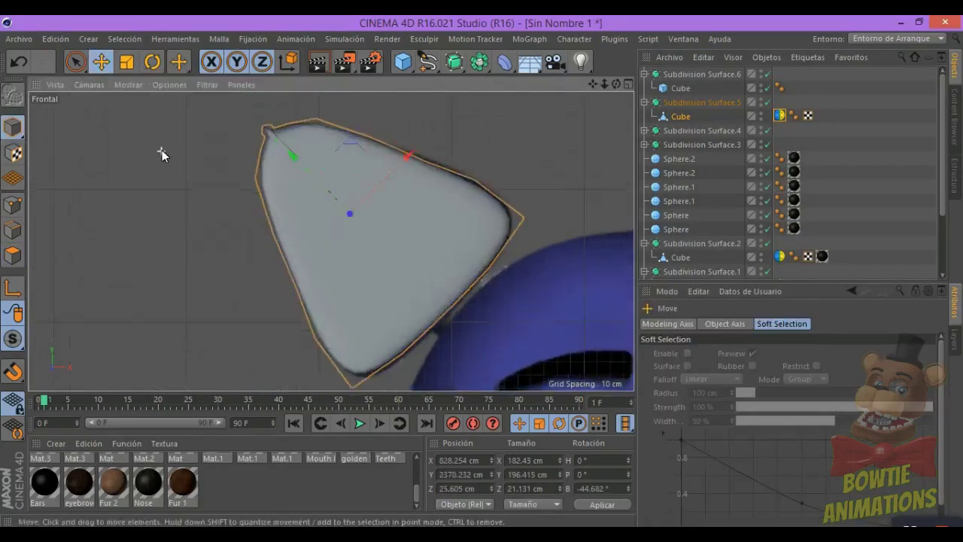
scroll(422, 188, "up", 5)
left_click(178, 62)
left_click(245, 258)
left_click(179, 62)
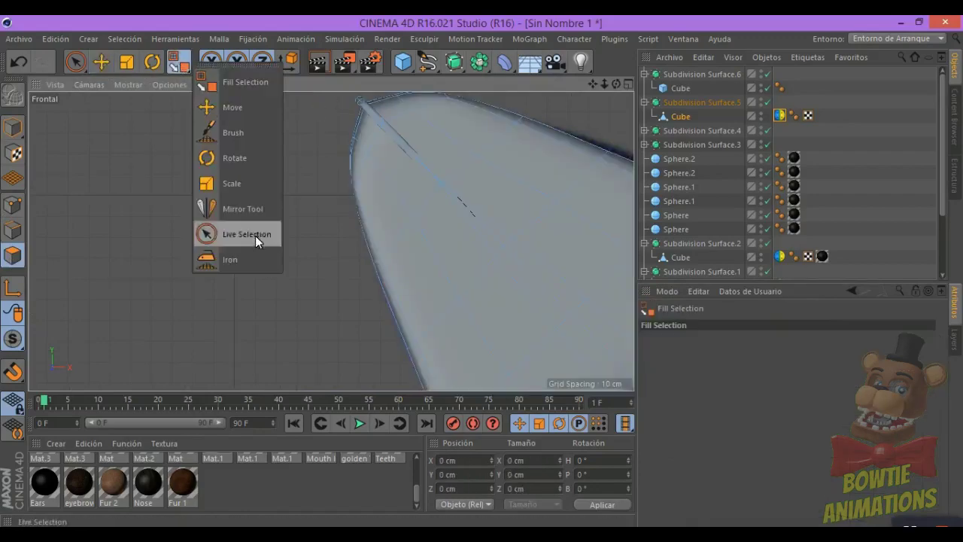
left_click(255, 236)
left_click(124, 39)
left_click(159, 188)
scroll(352, 121, "down", 2)
key("space")
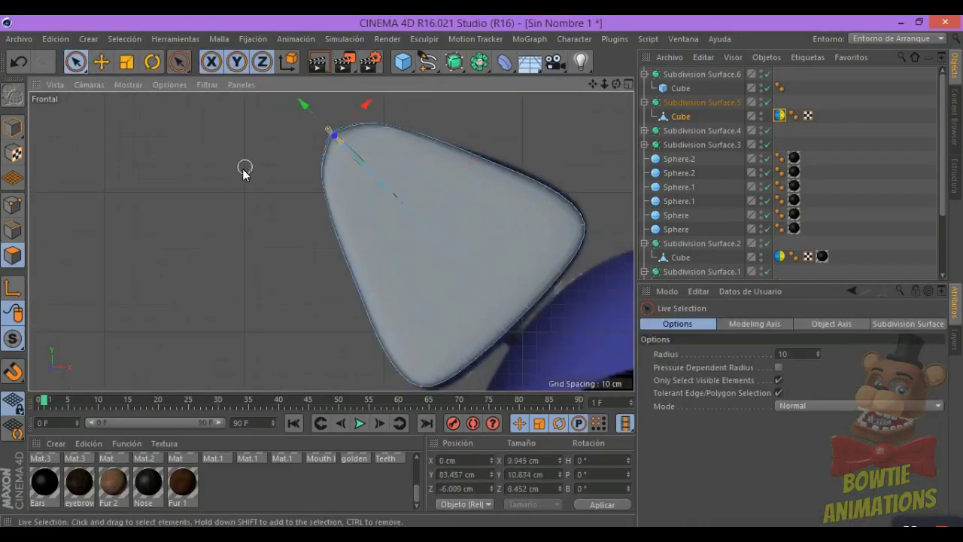
scroll(244, 171, "up", 3)
scroll(332, 241, "down", 2)
- Turn off the ear's smoothing and show the cage lines for brush refinement
key("q")
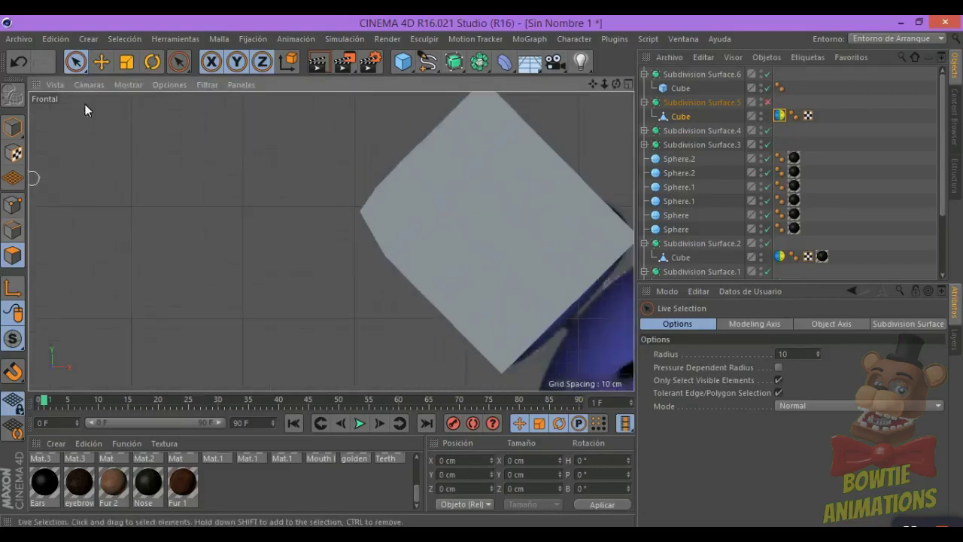
left_click(128, 85)
left_click(151, 113)
left_click(179, 62)
left_click(225, 183)
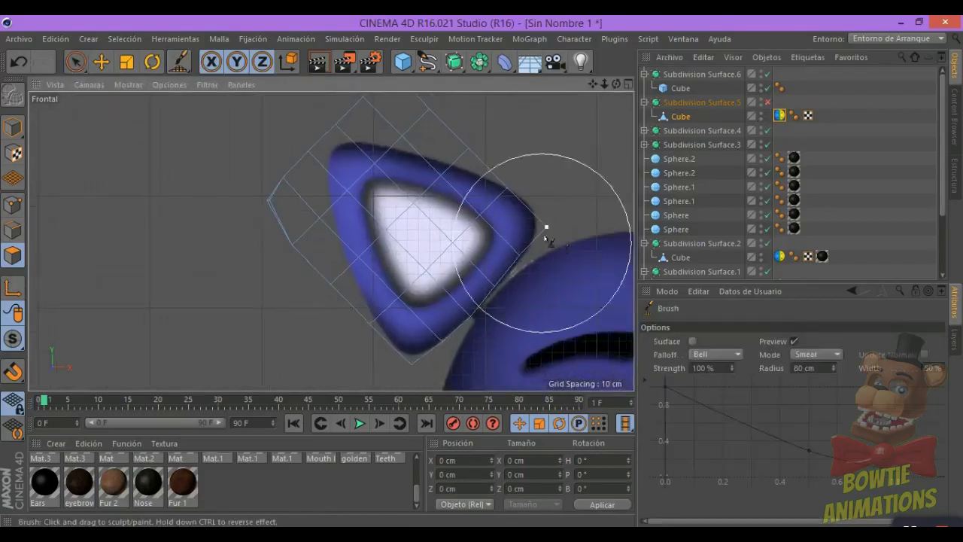
- Check the ear's symmetry, hide the cage lines, and scale the inner ear polygons to about 74%
left_click(779, 116)
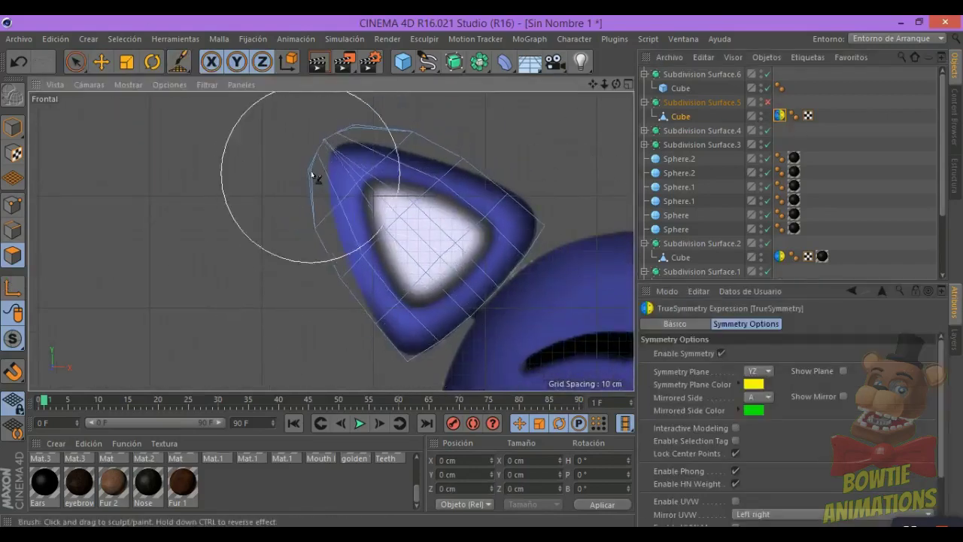
scroll(452, 251, "up", 3)
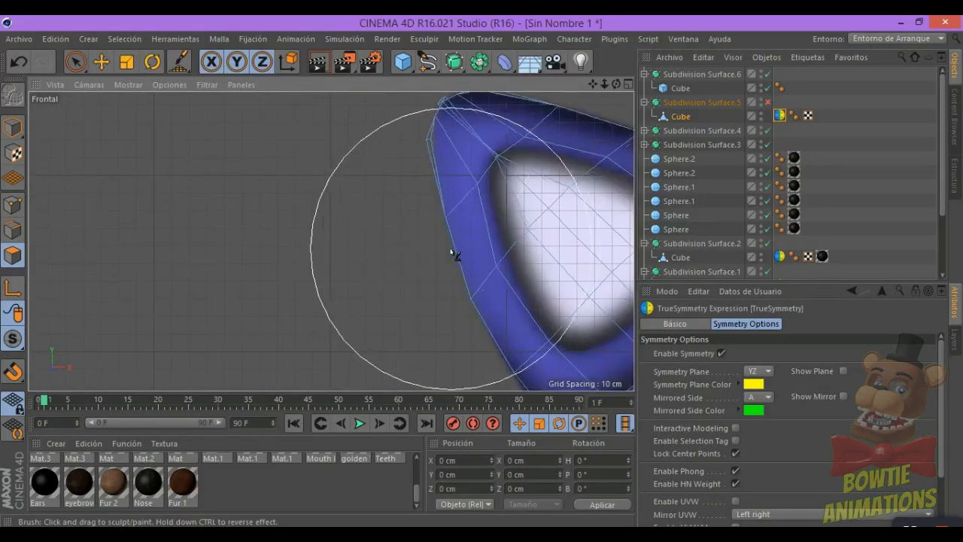
scroll(570, 120, "down", 2)
left_click(169, 84)
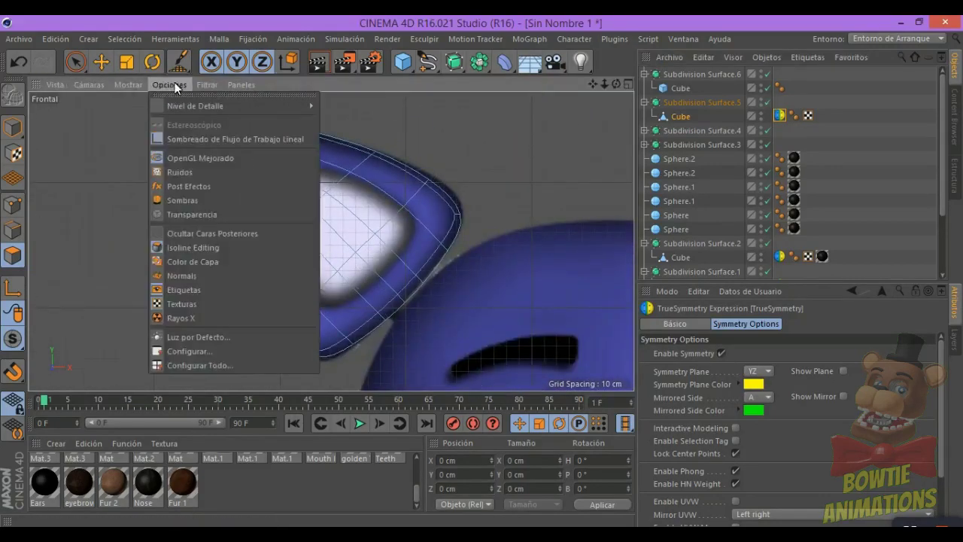
left_click(195, 203)
scroll(280, 145, "up", 2)
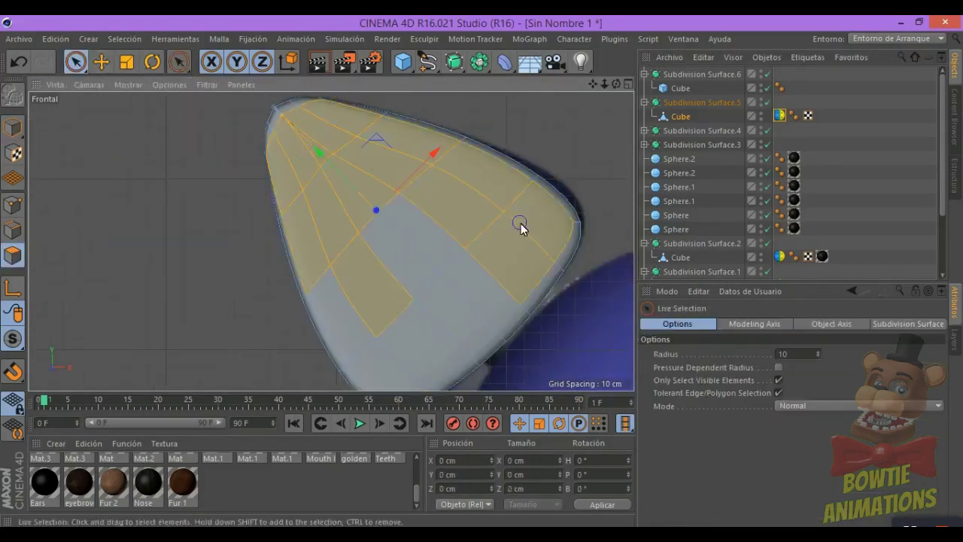
left_click(124, 62)
left_click_drag(534, 287, 497, 286)
- Push the inner ear polygons inward in the perspective view
middle_click(337, 162)
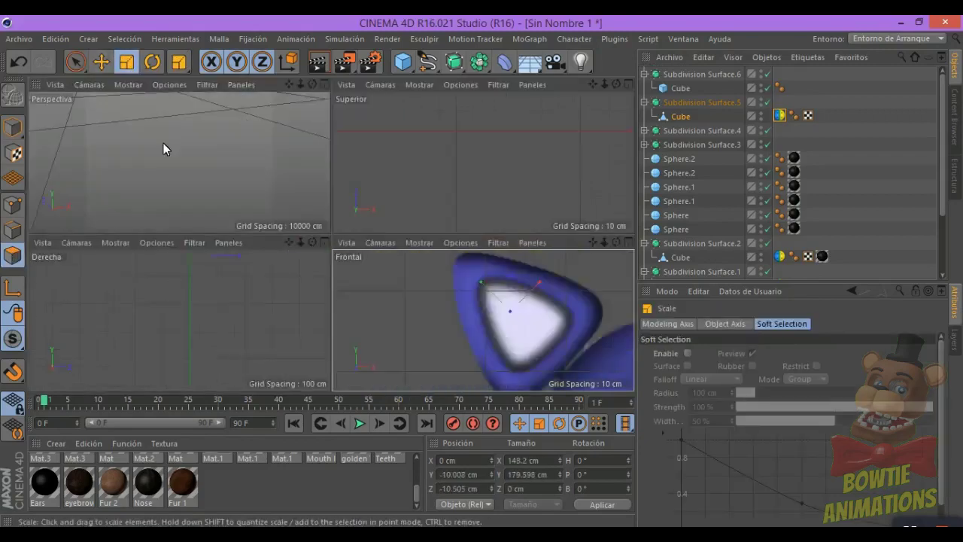
middle_click(163, 143)
key("e")
left_click_drag(331, 237, 293, 230)
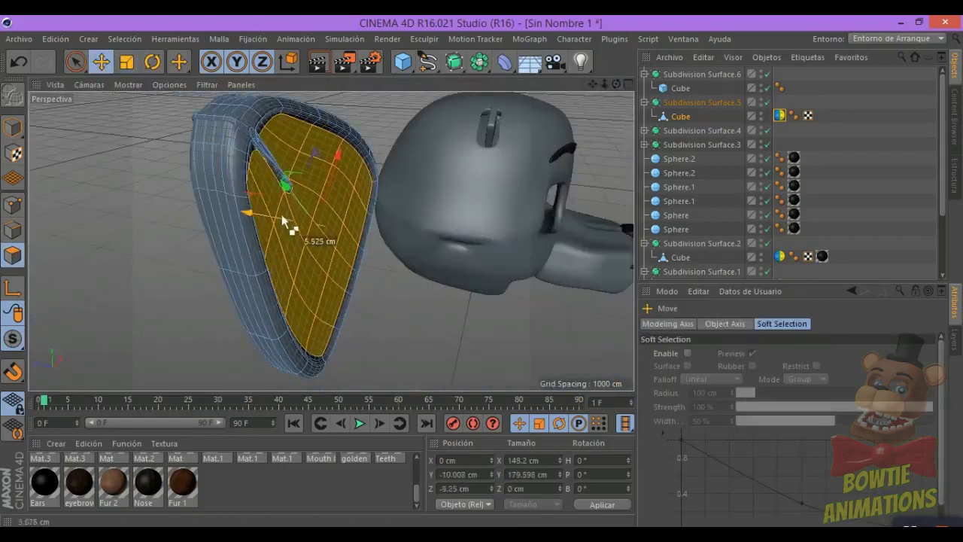
left_click(75, 61)
key("e")
left_click_drag(247, 189, 268, 254)
scroll(331, 241, "up", 3)
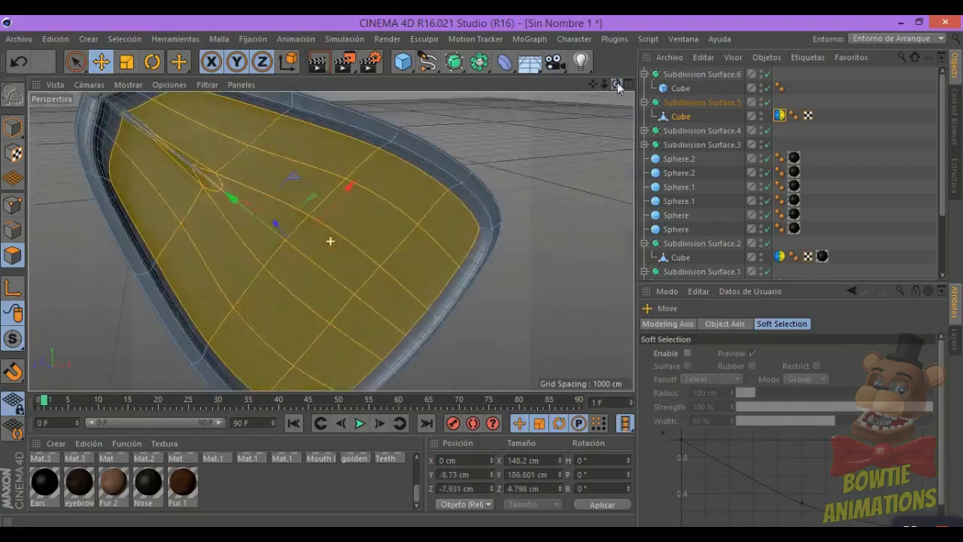
key("t")
left_click(101, 62)
scroll(331, 241, "down", 5)
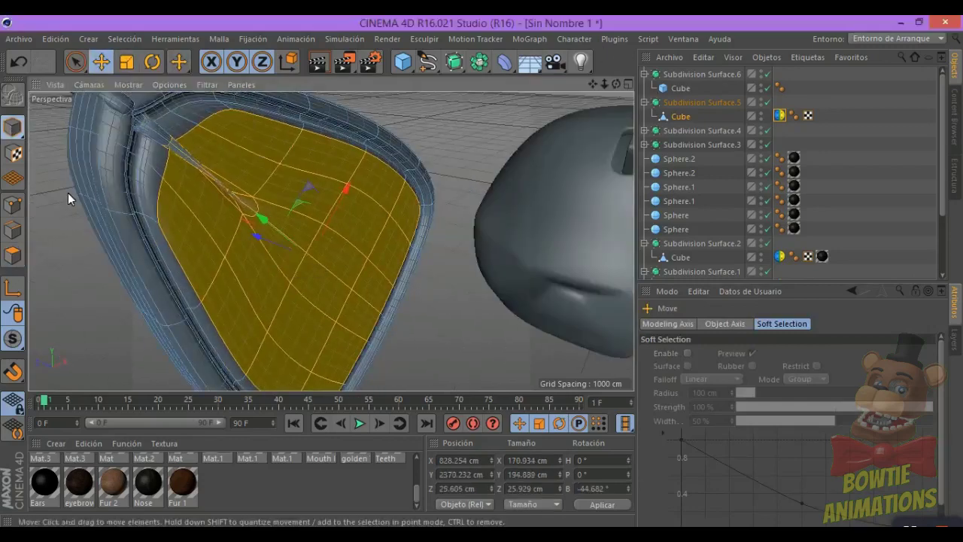
left_click_drag(618, 88, 618, 151)
- Ring-select the inner ring of the ear rim and scale it to 80.8%
middle_click(484, 331)
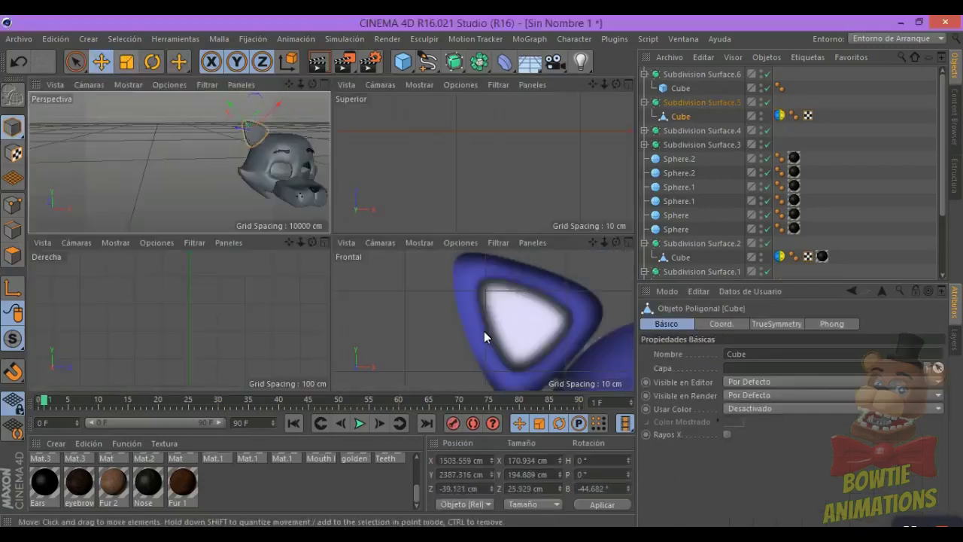
middle_click(484, 331)
scroll(290, 249, "up", 5)
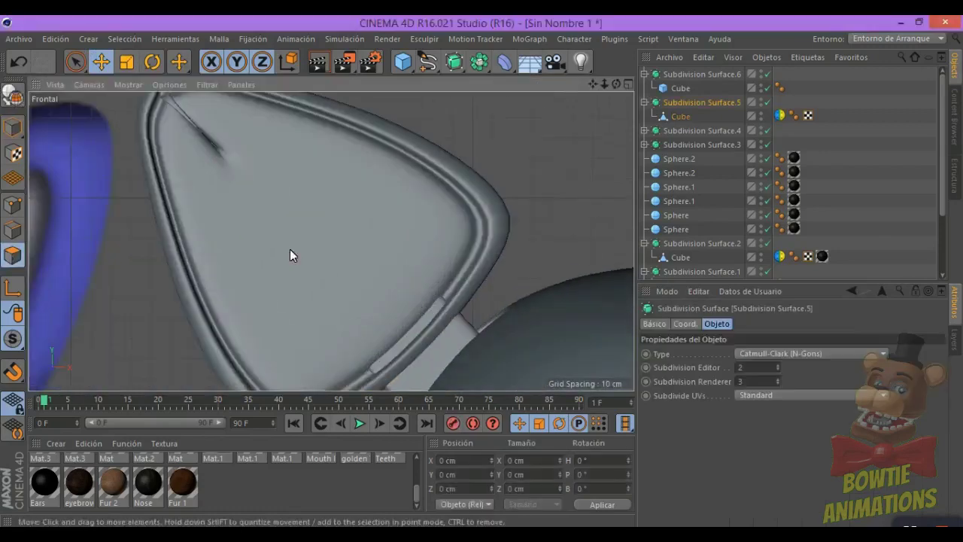
key("t")
left_click(178, 61)
left_click(226, 210)
left_click(171, 125)
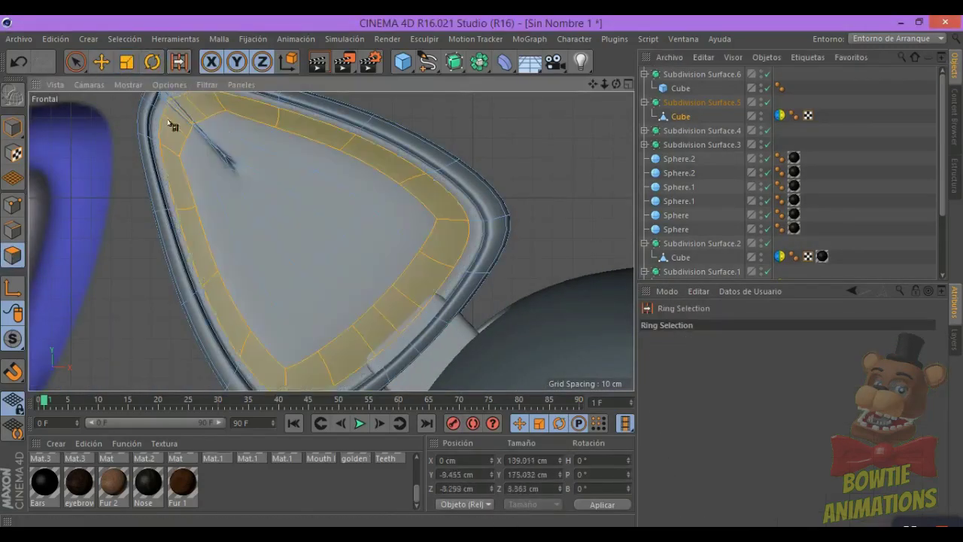
key("u")
key("b")
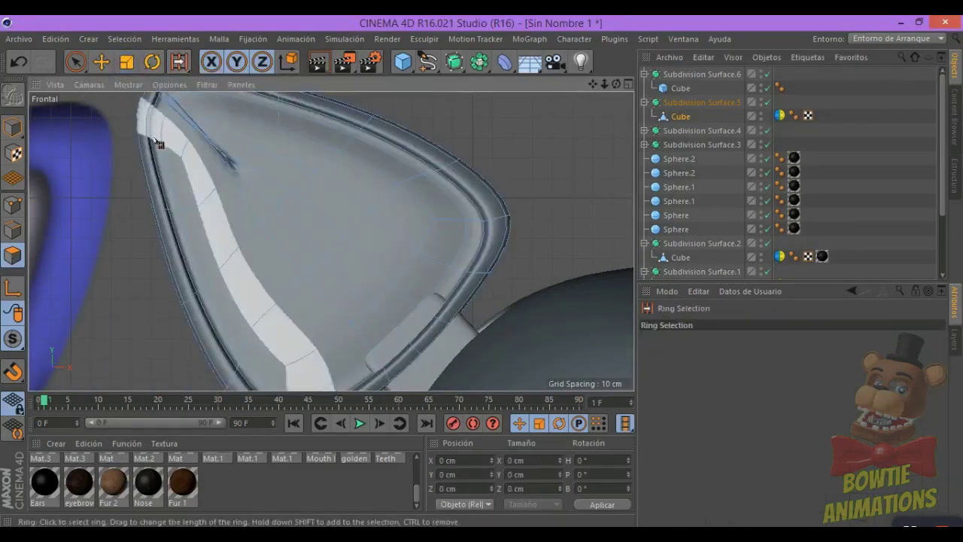
left_click(144, 134)
left_click(127, 62)
scroll(515, 213, "down", 4)
left_click_drag(516, 213, 509, 252)
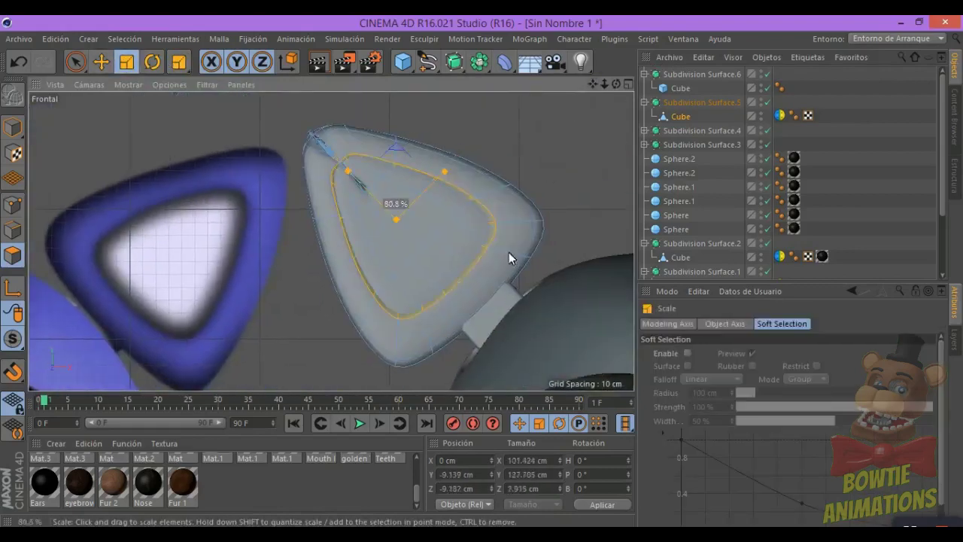
- Inspect the recessed ear in the perspective and side views
middle_click(366, 193)
middle_click(343, 196)
scroll(526, 209, "up", 3)
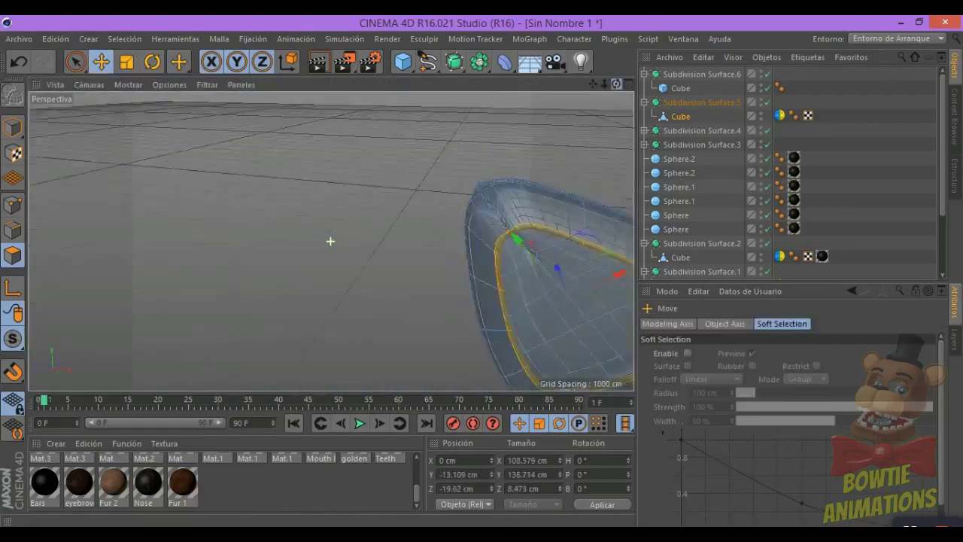
scroll(562, 146, "down", 3)
key("F3")
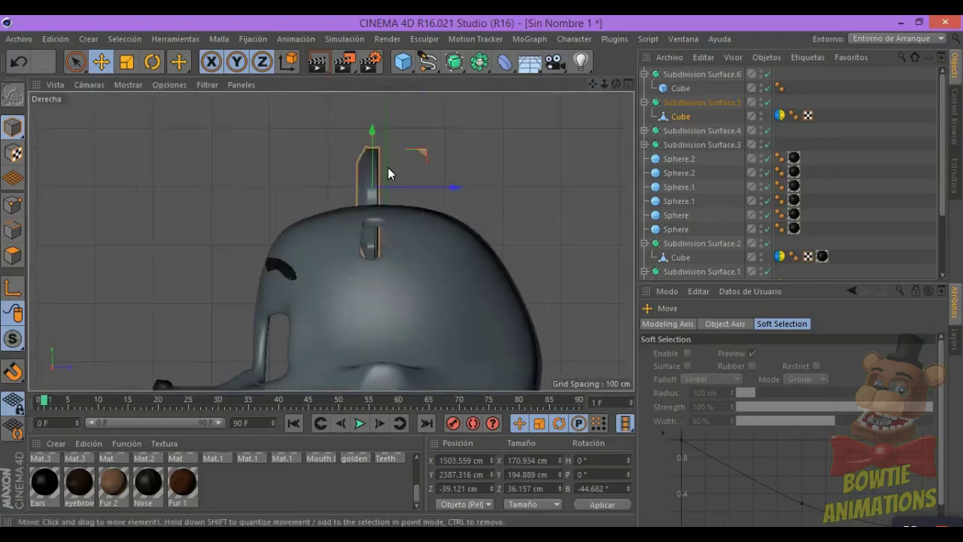
- Undo the last brush stroke on the ear and orbit to inspect the mesh
scroll(381, 254, "up", 5)
key("m")
key("c")
key("ctrl+z")
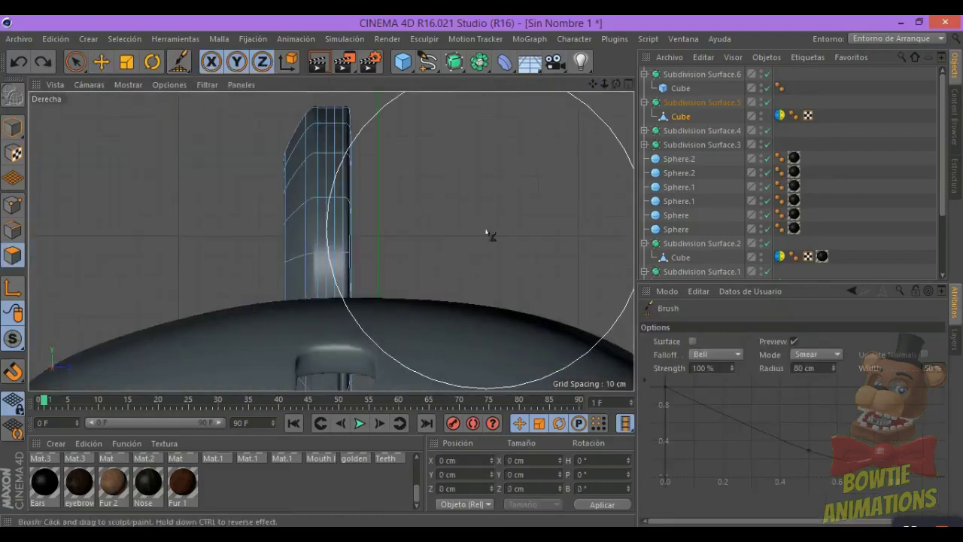
key("F1")
left_click_drag(615, 84, 327, 195)
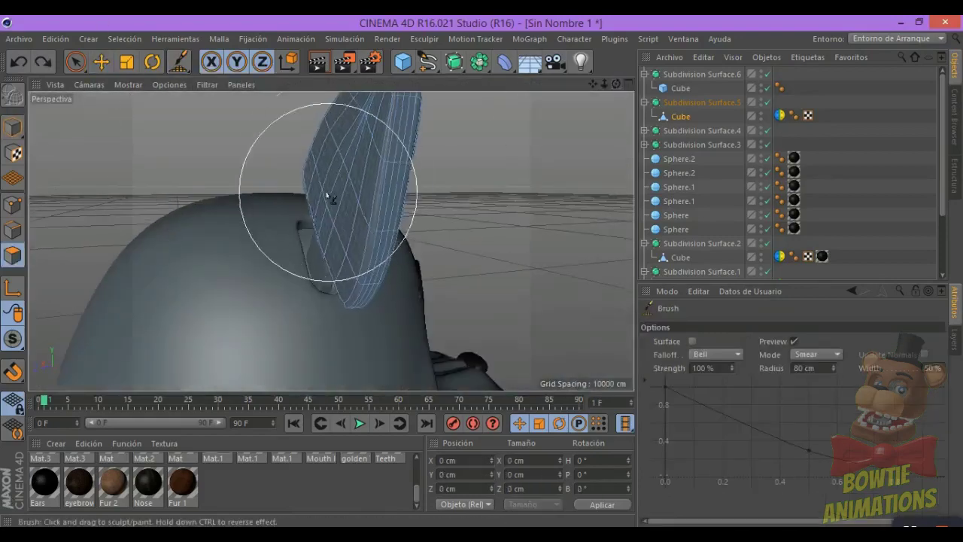
left_click_drag(616, 84, 583, 162)
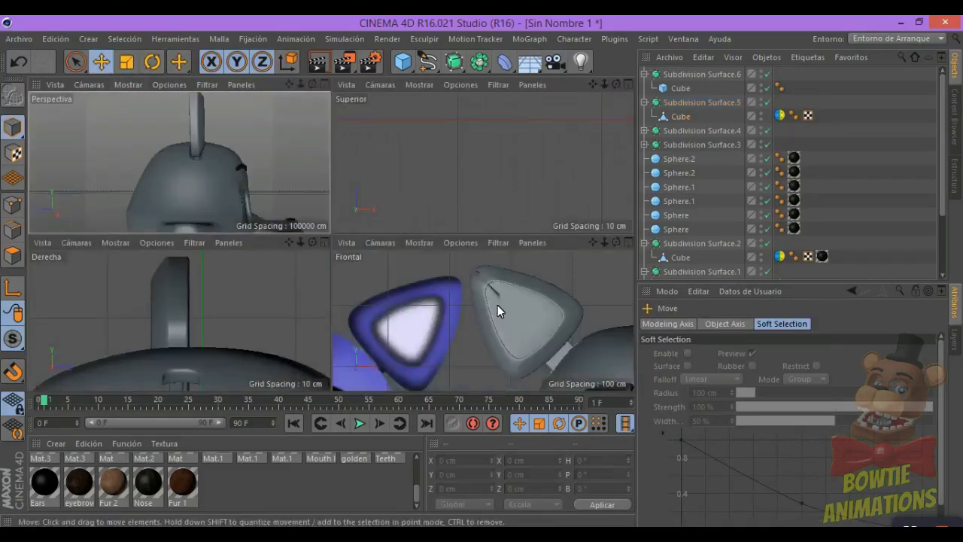
- Select the ear in the front view and move it onto the head's upper left
middle_click(497, 305)
scroll(498, 305, "down", 5)
left_click(250, 138)
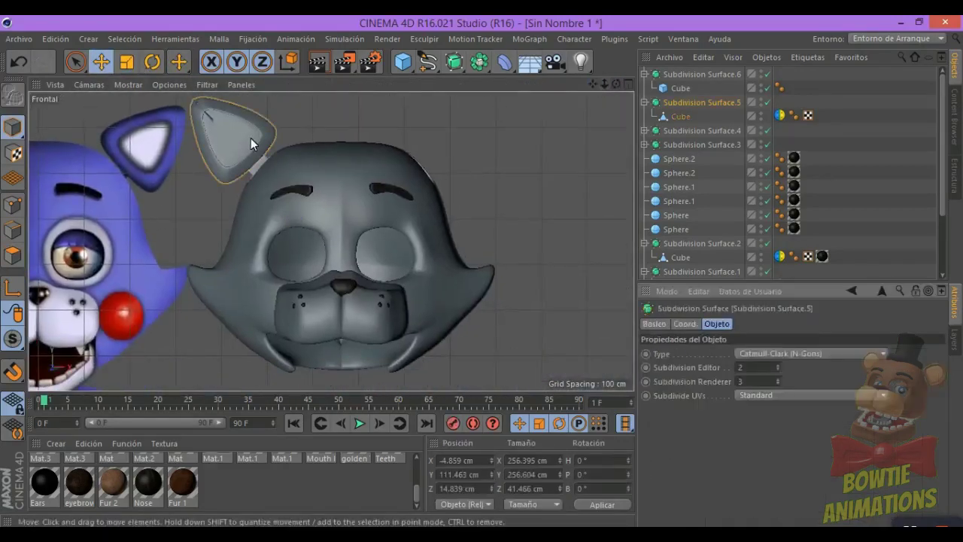
scroll(406, 98, "down", 4)
scroll(357, 108, "up", 2)
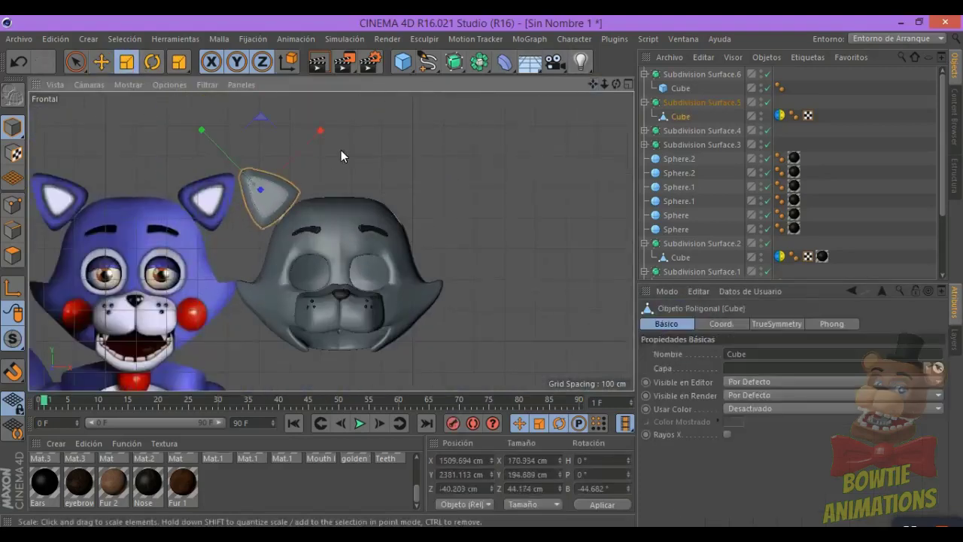
scroll(233, 169, "up", 3)
left_click_drag(194, 182, 185, 167)
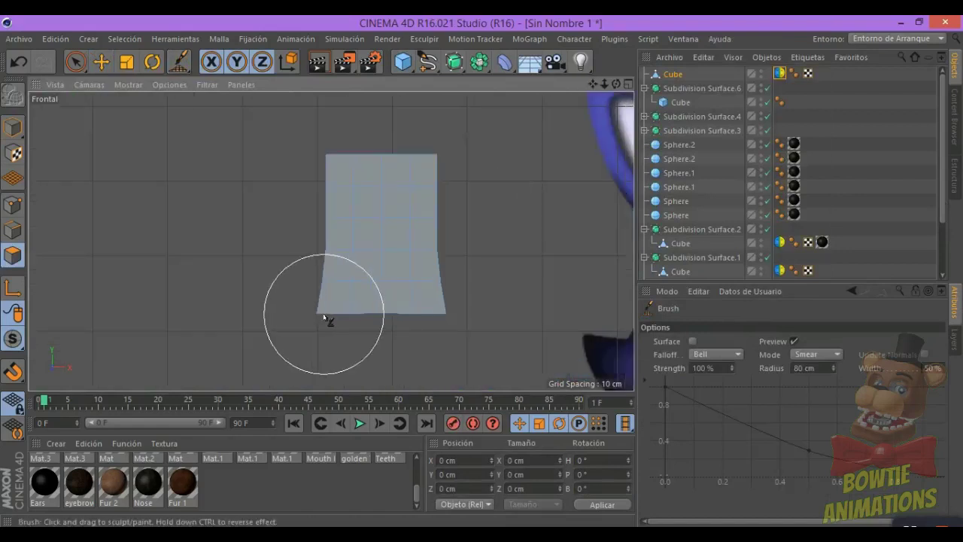
- Smear the cube into a pointed ear shape and smooth it with Subdivision Surface.5
left_click_drag(323, 317, 318, 336)
left_click_drag(336, 153, 346, 156)
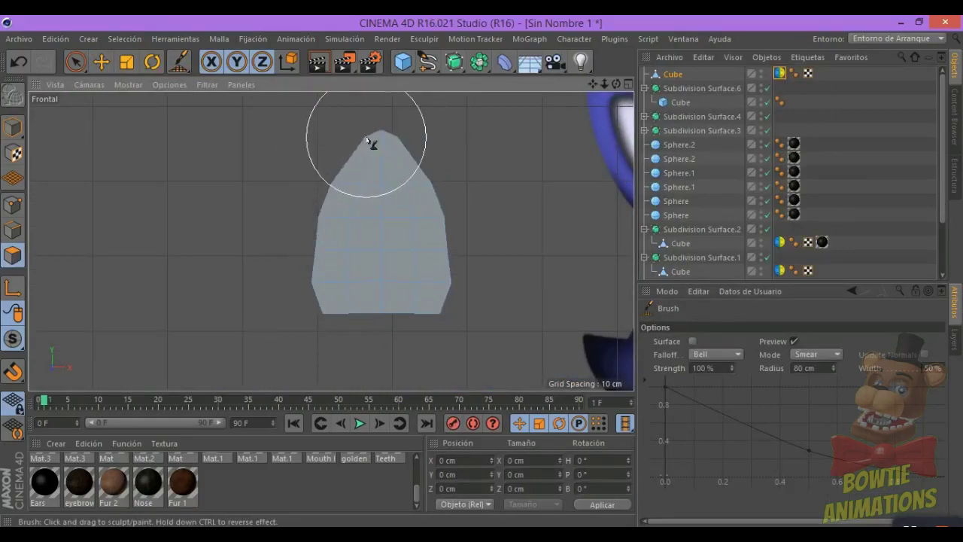
middle_click_drag(302, 170, 276, 189, "alt")
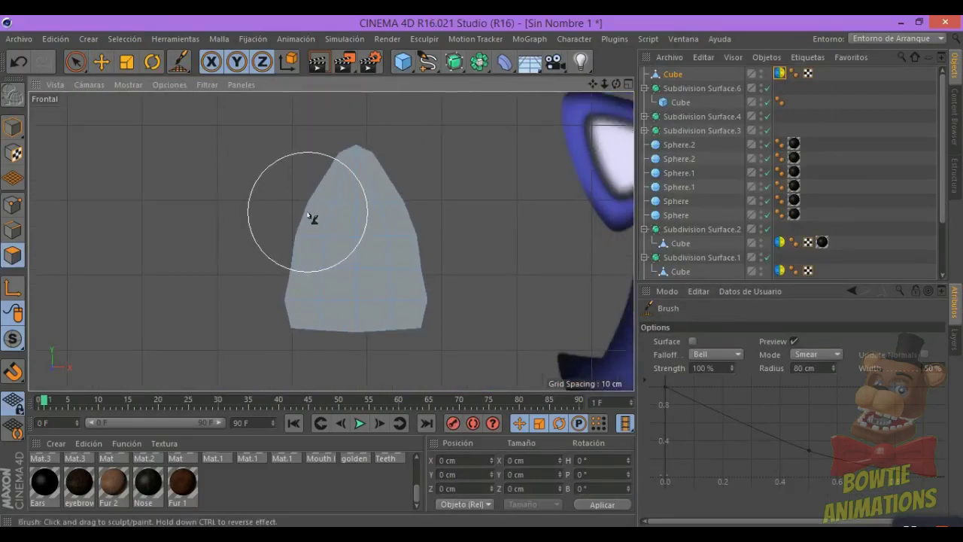
left_click(455, 61, "alt")
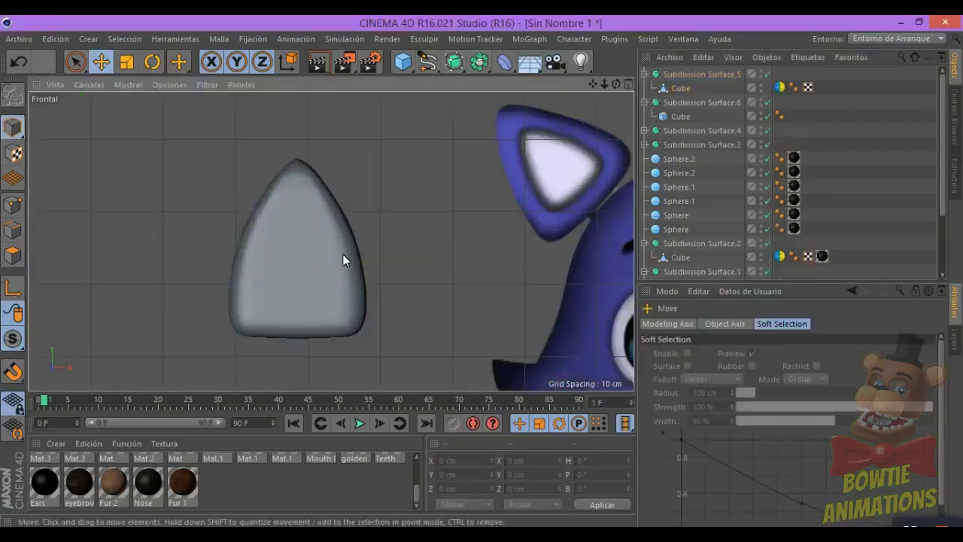
left_click(343, 254)
key("t")
- Select the piece's front polygons and push them out to thicken it
left_click(13, 256)
key("9")
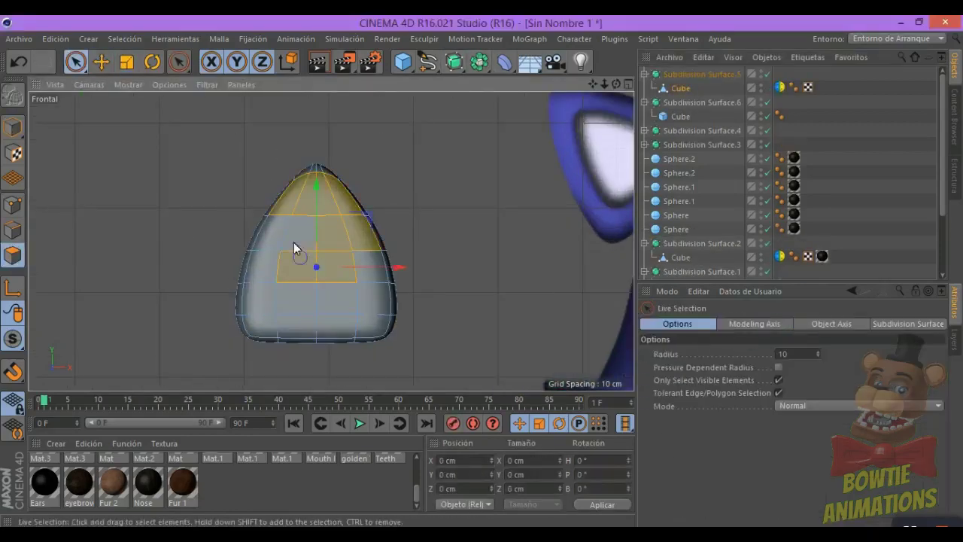
left_click(293, 242)
key("F1")
left_click_drag(269, 144, 379, 136, "alt")
key("e")
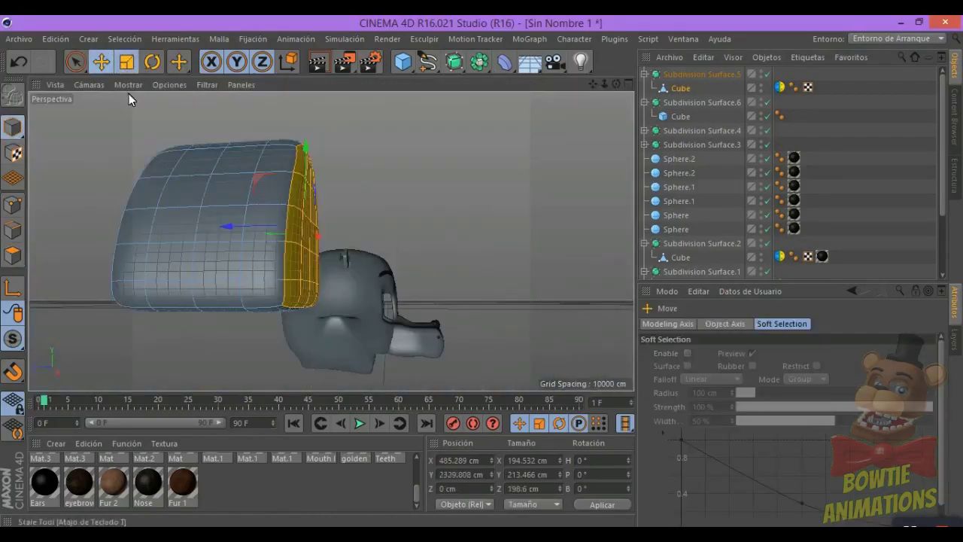
key("t")
mouse_move(357, 252)
left_mouse_down("alt")
mouse_move(599, 87)
mouse_move(262, 217)
left_mouse_up("alt")
left_click_drag(631, 87, 109, 269, "alt")
mouse_move(105, 268)
left_mouse_down()
mouse_move(117, 274)
mouse_move(250, 225)
mouse_move(334, 261)
left_mouse_up()
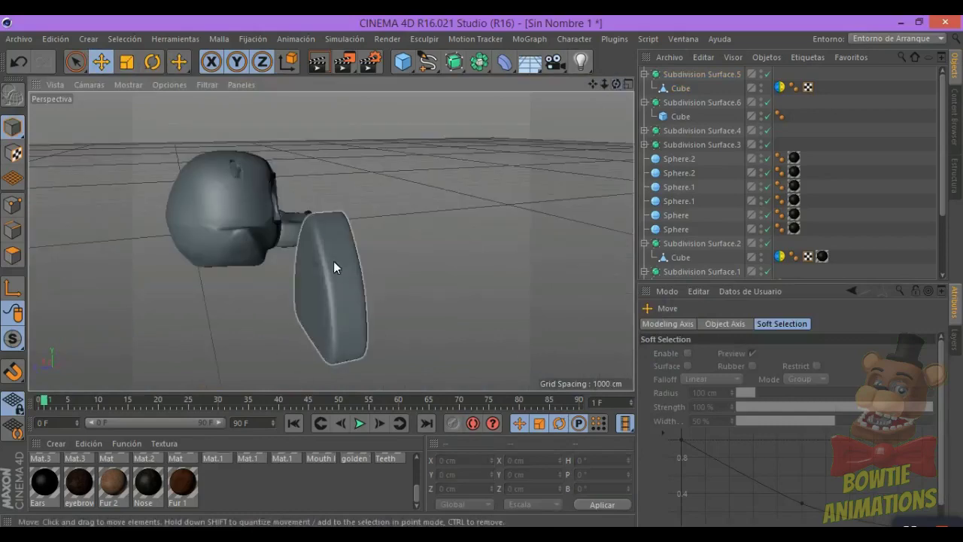
left_click_drag(178, 61, 242, 143)
left_click(242, 143)
- Tilt the piece by -23.8 degrees and move it into the ear's hollow
left_click(12, 126)
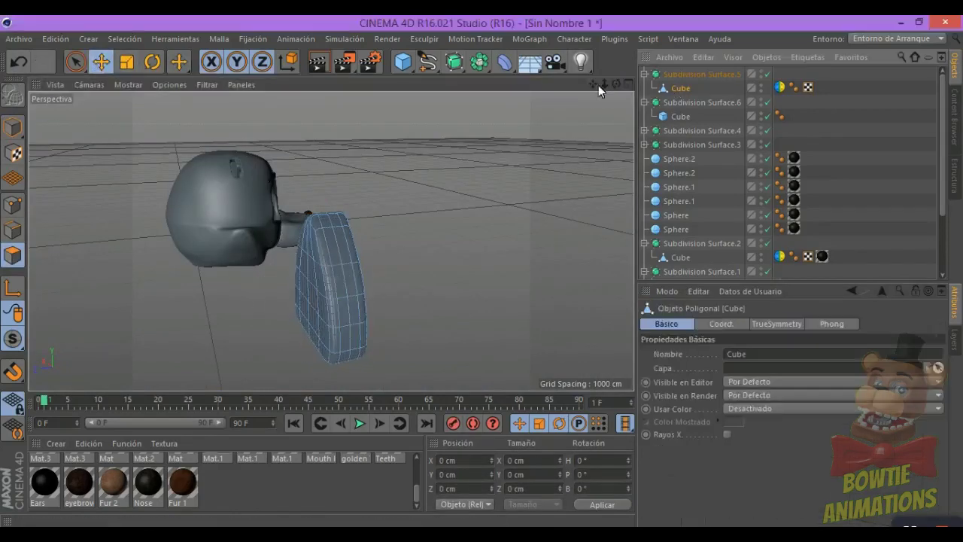
mouse_move(598, 85)
left_mouse_down()
mouse_move(579, 112)
mouse_move(249, 218)
left_mouse_up()
key("r")
left_click_drag(150, 177, 171, 222)
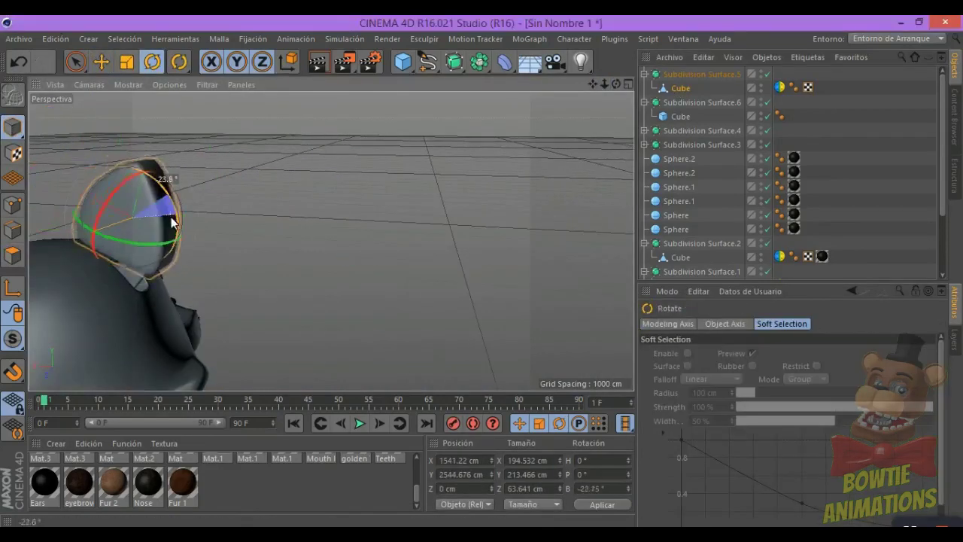
left_click_drag(613, 85, 415, 170)
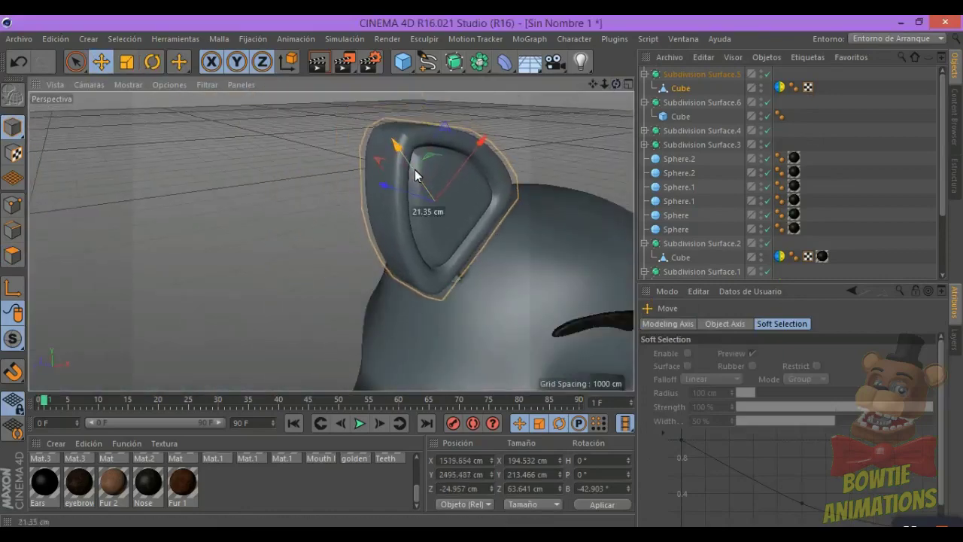
middle_click(482, 361)
middle_click(482, 361)
scroll(618, 218, "down", 3)
left_click_drag(601, 79, 573, 136)
key("r")
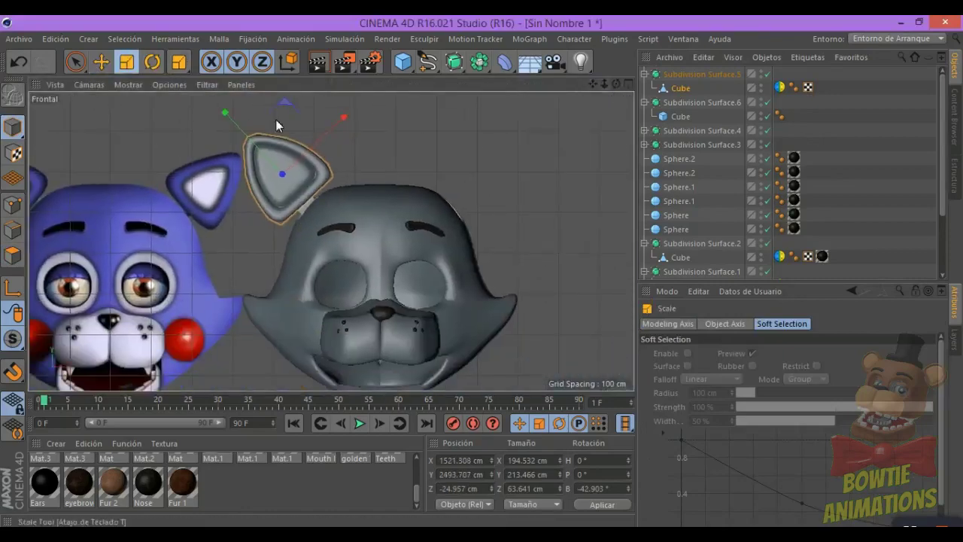
scroll(279, 163, "up", 3)
scroll(463, 120, "down", 3)
- Mirror the ear to the other side of the head and rotate the copy to match
left_click(573, 38)
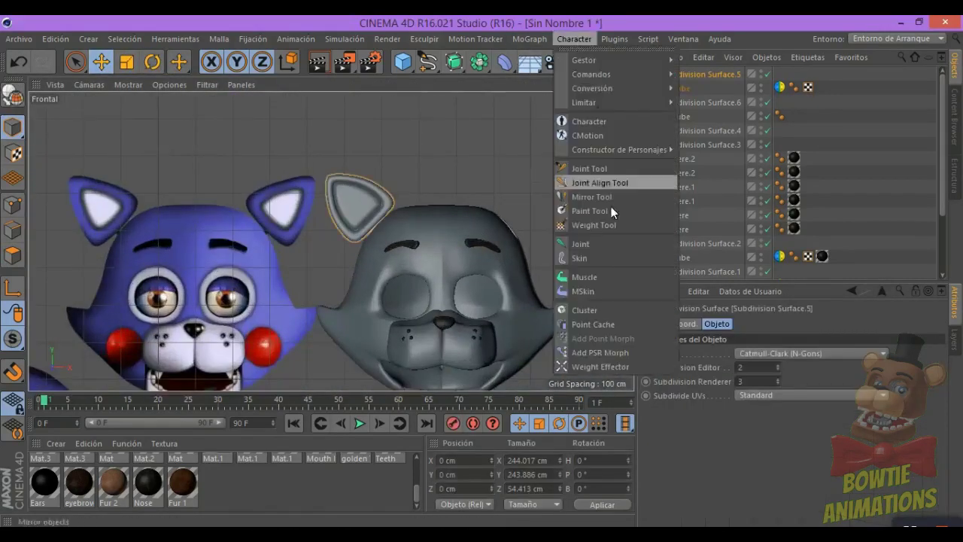
left_click(611, 206)
left_click(331, 241)
scroll(331, 242, "up", 5)
key("ctrl+z")
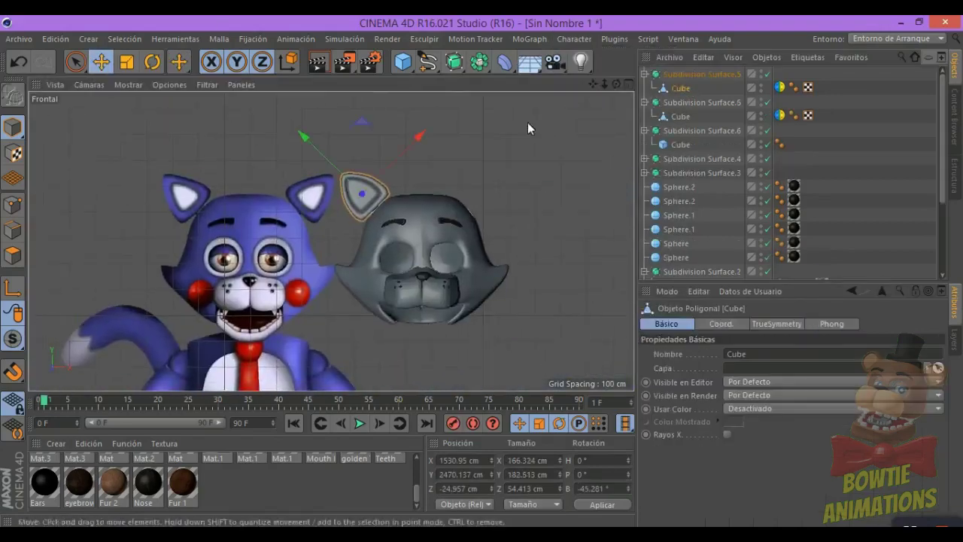
scroll(528, 122, "down", 5)
mouse_move(297, 207)
left_mouse_down()
mouse_move(597, 83)
mouse_move(479, 240)
left_mouse_up()
key("r")
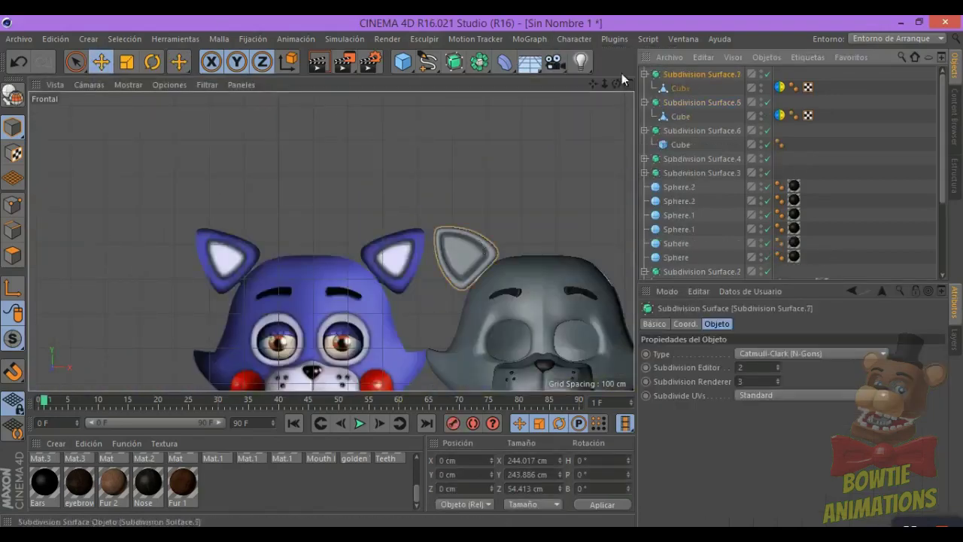
left_click_drag(604, 83, 629, 116)
left_click(421, 158)
left_click_drag(452, 151, 437, 213)
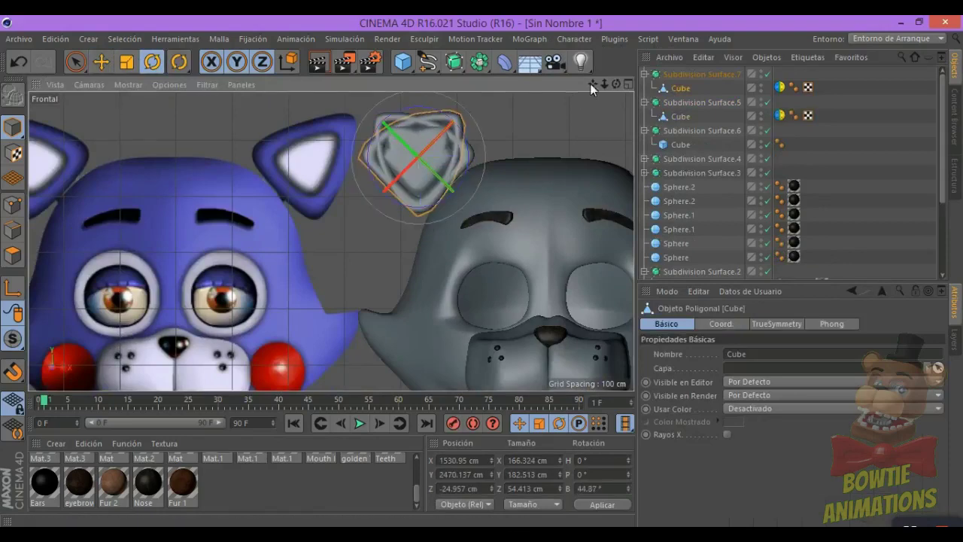
- Clear the selection, switch to Move, and pan to show both heads
left_click_drag(590, 83, 438, 160)
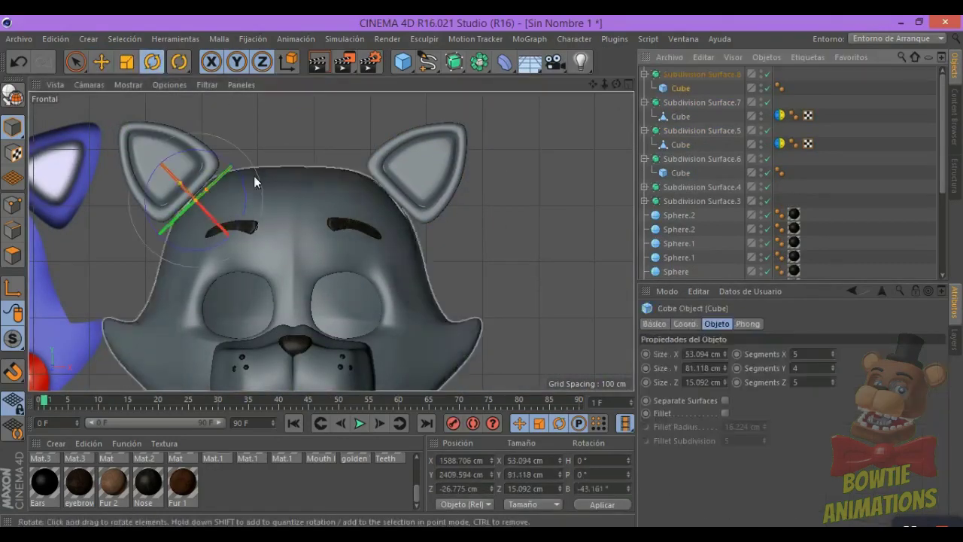
left_click(455, 218)
key("e")
mouse_move(604, 84)
left_mouse_down()
mouse_move(602, 97)
mouse_move(476, 90)
left_mouse_up()
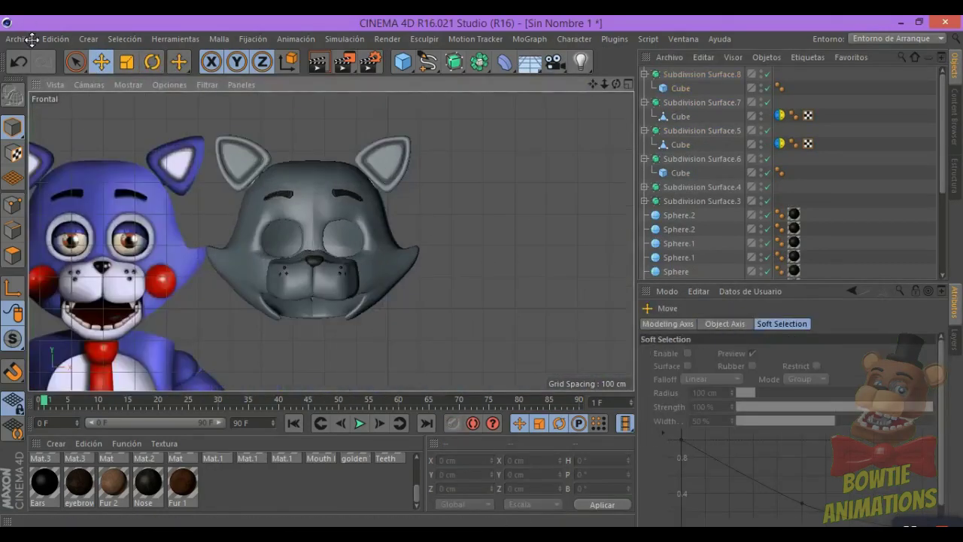
scroll(128, 254, "up", 3)
- Move the new sphere onto the head's cheek and resize it
scroll(414, 212, "down", 5)
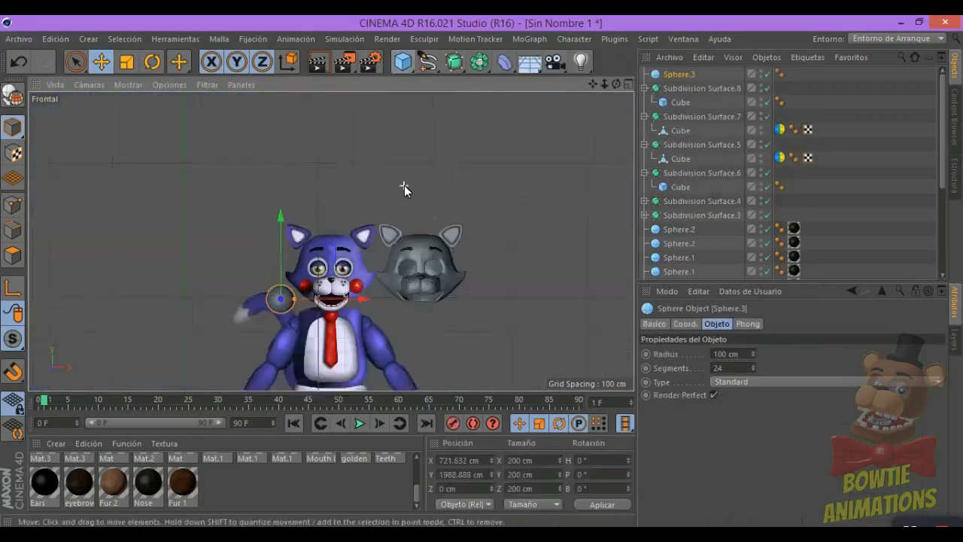
scroll(214, 167, "up", 5)
scroll(214, 164, "up", 2)
mouse_move(297, 200)
left_mouse_down()
mouse_move(319, 196)
mouse_move(369, 291)
left_mouse_up()
scroll(318, 196, "up", 2)
key("t")
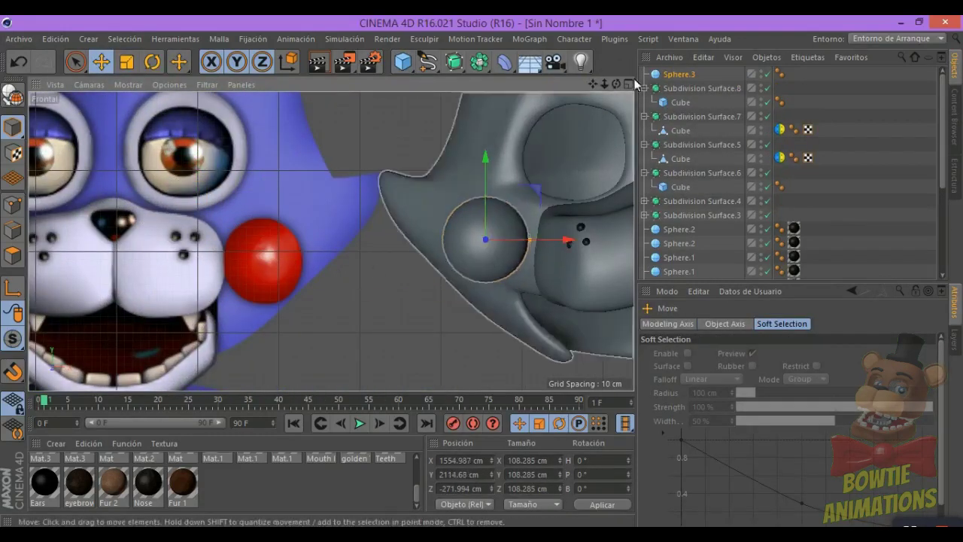
middle_click_drag(636, 84, 285, 279)
scroll(310, 281, "down", 3)
scroll(466, 257, "up", 3)
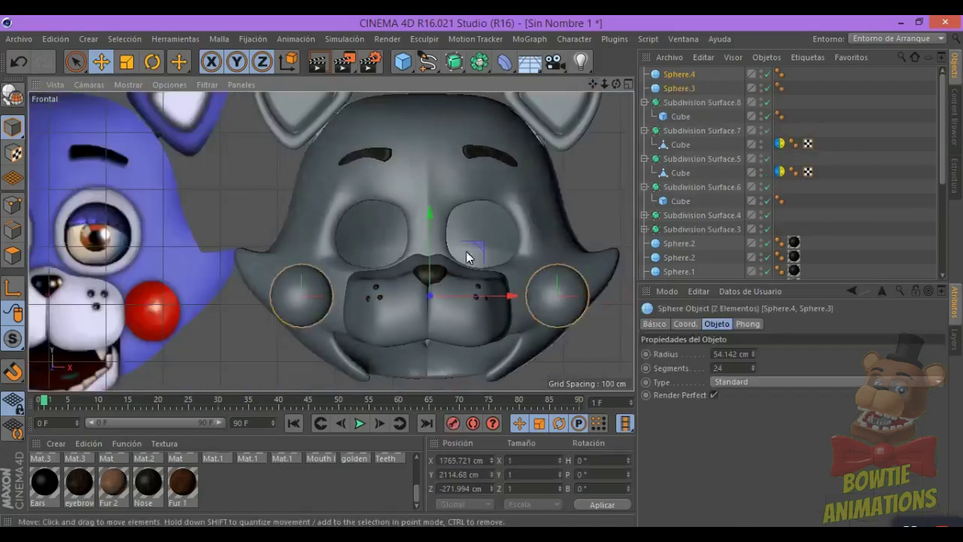
scroll(467, 257, "down", 2)
- Push the right cheek sphere deeper into the face, checking the side and perspective views
middle_click(248, 346)
middle_click(231, 305)
scroll(427, 238, "down", 3)
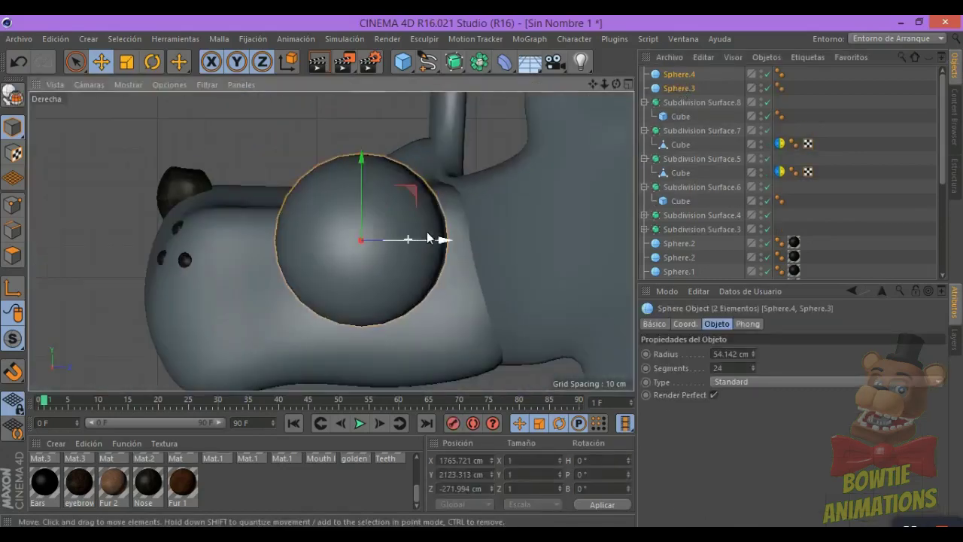
scroll(427, 238, "down", 3)
scroll(545, 227, "down", 1)
middle_click(545, 227)
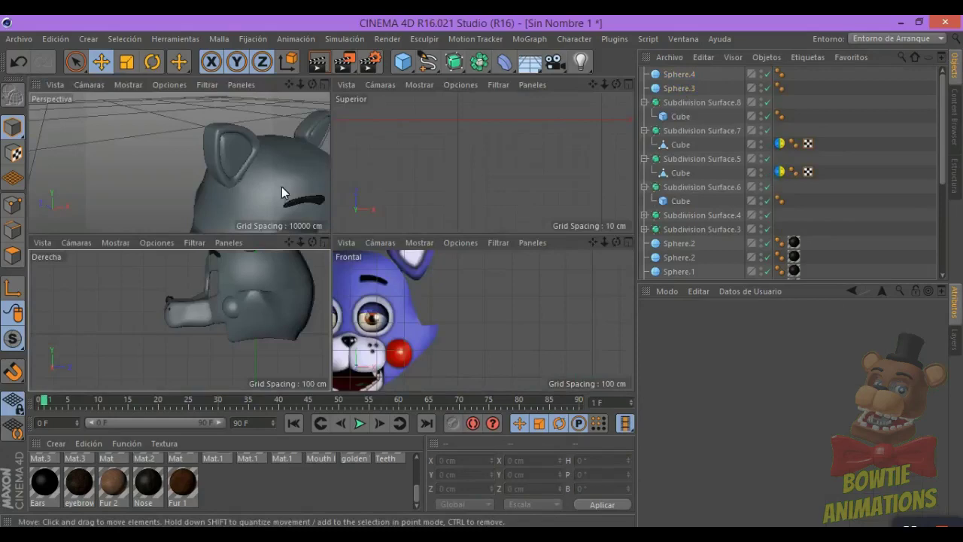
middle_click(219, 170)
left_click_drag(609, 82, 609, 120)
scroll(546, 253, "up", 3)
left_click(545, 253)
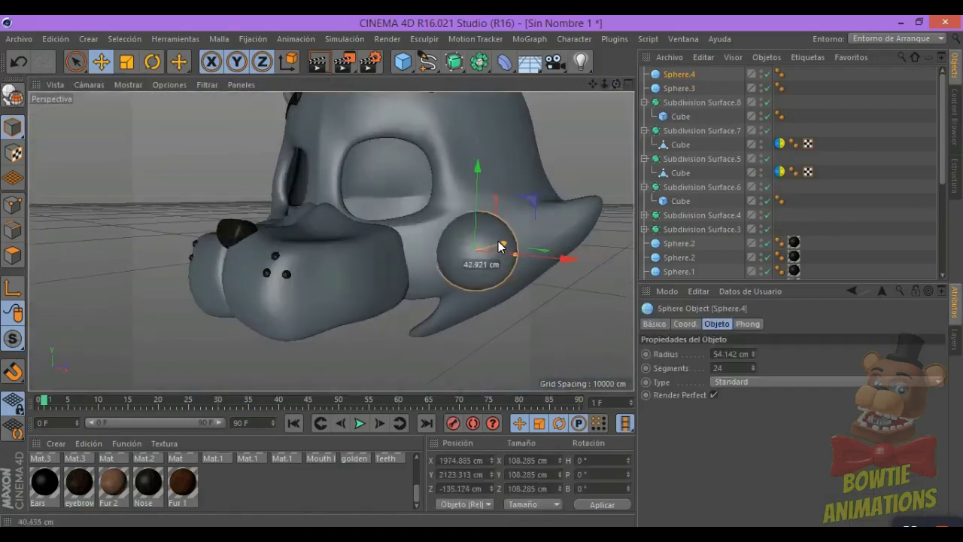
left_click_drag(501, 247, 331, 241, "alt")
scroll(331, 241, "down", 3)
left_click_drag(403, 61, 644, 107)
- Add a Cylinder, shorten it to about 85 cm tall, and make it editable
left_click(661, 81)
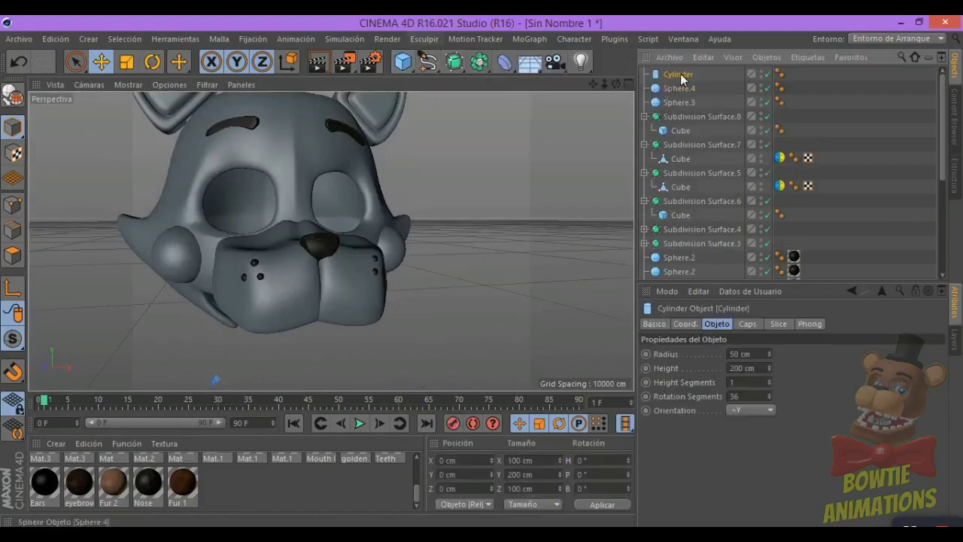
scroll(588, 93, "down", 3)
scroll(414, 176, "up", 3)
scroll(407, 201, "up", 2)
scroll(407, 201, "down", 2)
left_click_drag(341, 292, 369, 296)
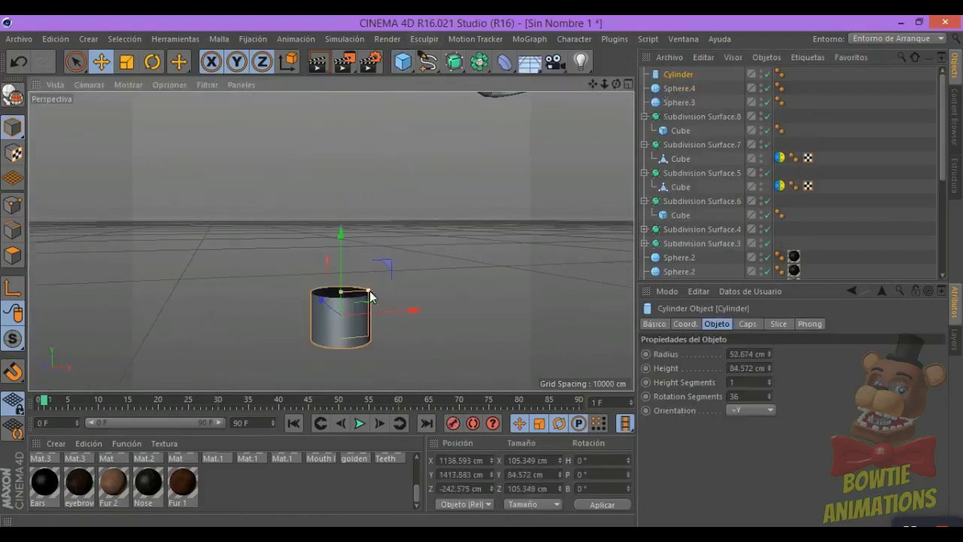
key("c")
- Taper the cylinder's bottom end to a point to form a fang
left_click_drag(597, 83, 9, 309)
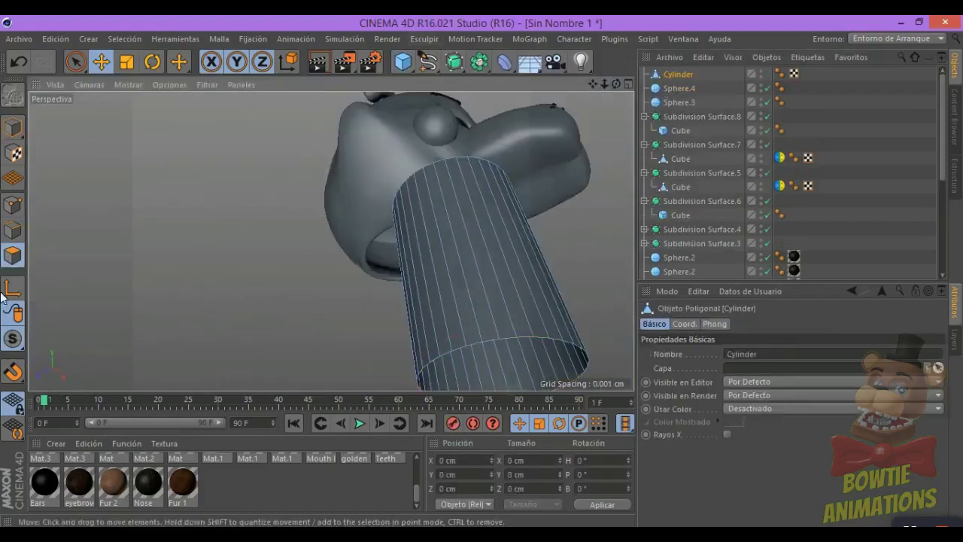
left_click_drag(594, 91, 451, 225)
key("t")
left_click_drag(602, 217, 509, 217)
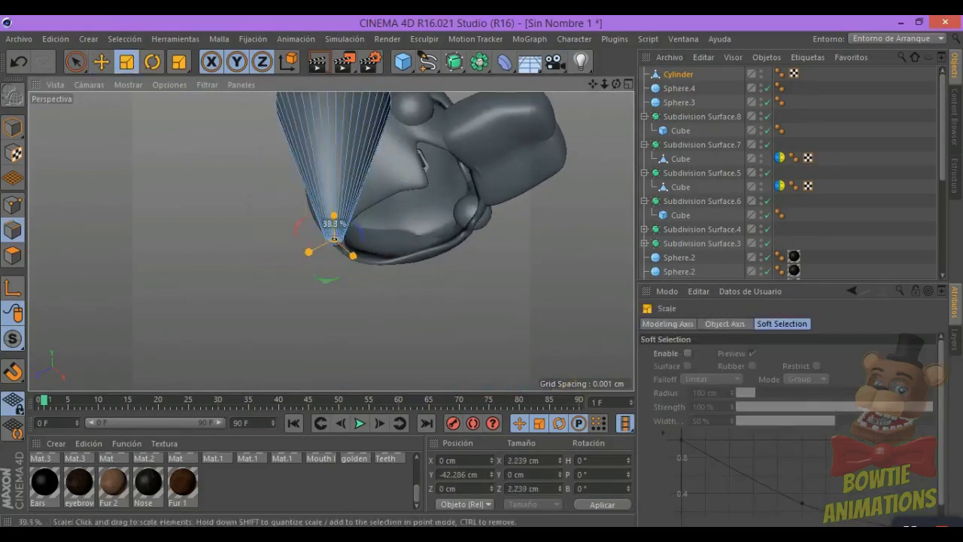
- Position the fang beneath the muzzle, just below the mouth
left_click(102, 64)
left_click_drag(619, 83, 452, 226)
left_click_drag(362, 294, 374, 292)
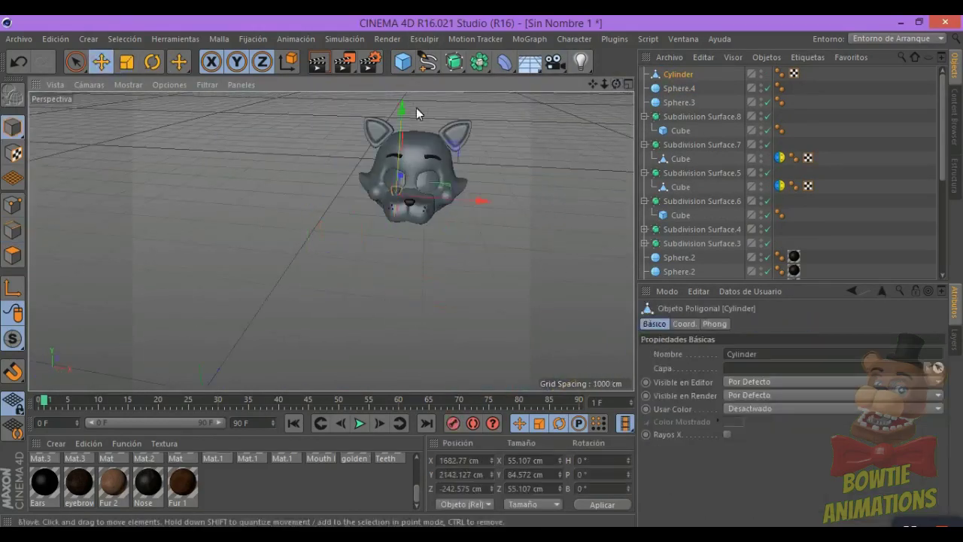
left_click_drag(416, 108, 481, 188, "alt")
left_click_drag(377, 225, 385, 239)
- Place a copy of the fang on the other side and tilt it naturally
mouse_move(374, 301)
left_mouse_down("alt")
mouse_move(392, 237)
mouse_move(438, 271)
left_mouse_up("alt")
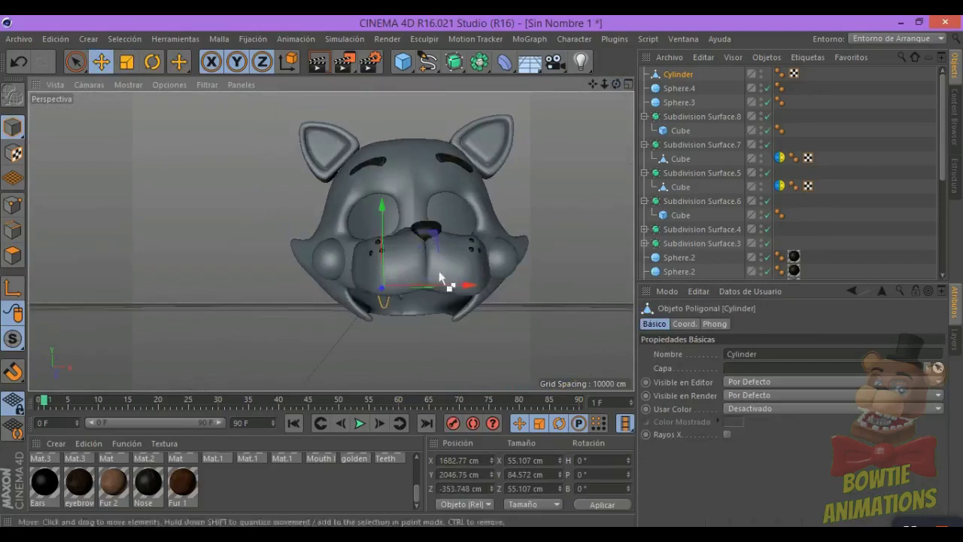
scroll(387, 213, "up", 5)
left_click(387, 213)
key("r")
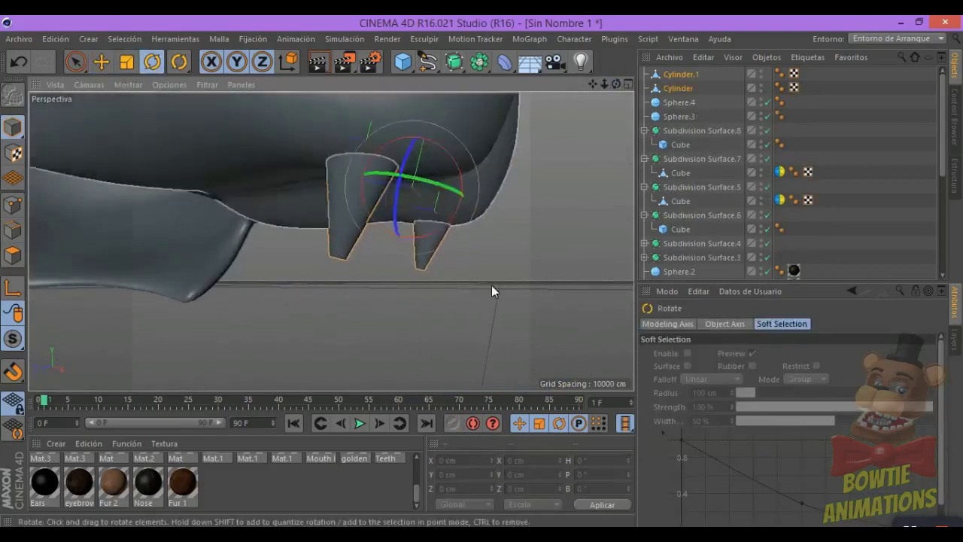
left_click_drag(492, 286, 451, 248, "alt")
scroll(452, 248, "down", 3)
scroll(599, 93, "down", 3)
left_click(681, 74)
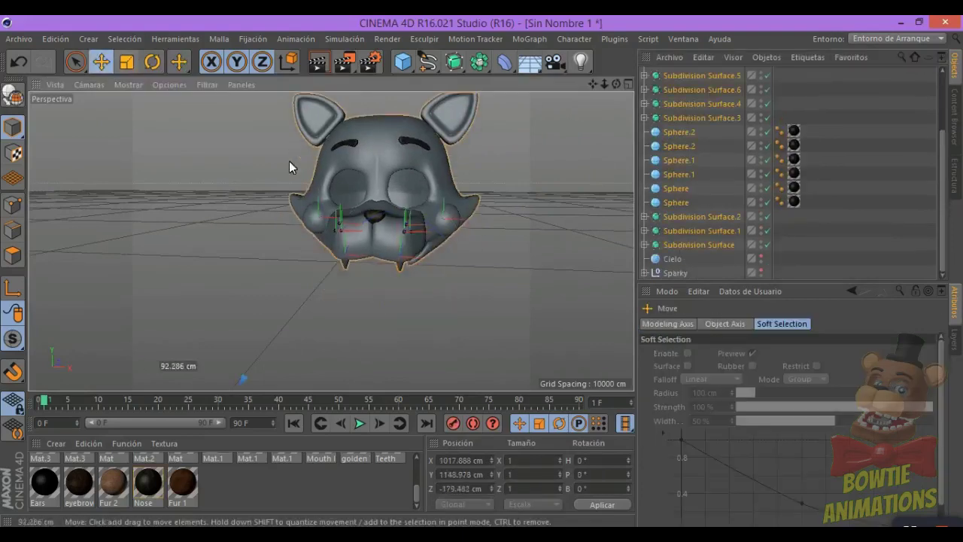
- Group the head parts under the Mask null and give Mat.5 its blue colour
left_click(645, 73)
left_click(928, 110)
scroll(331, 226, "up", 2)
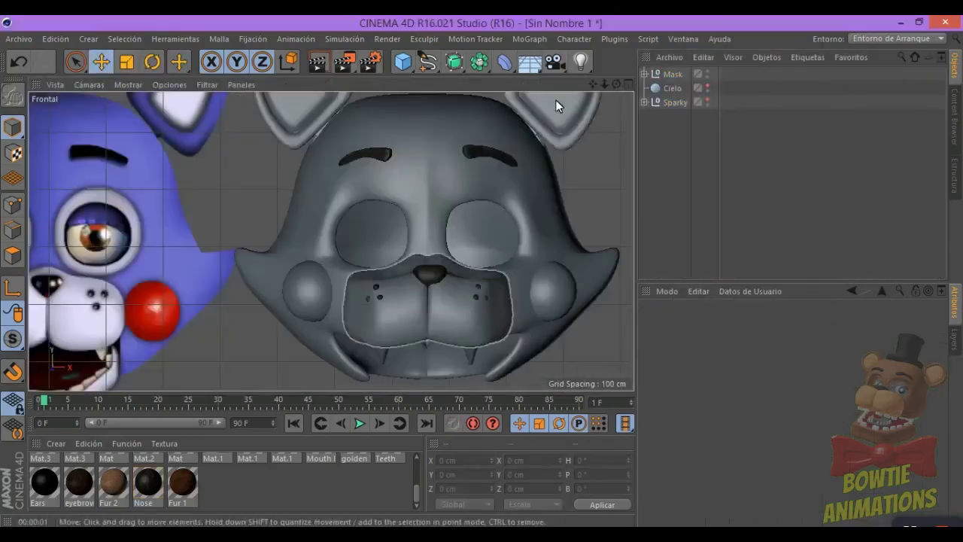
double_click(42, 469)
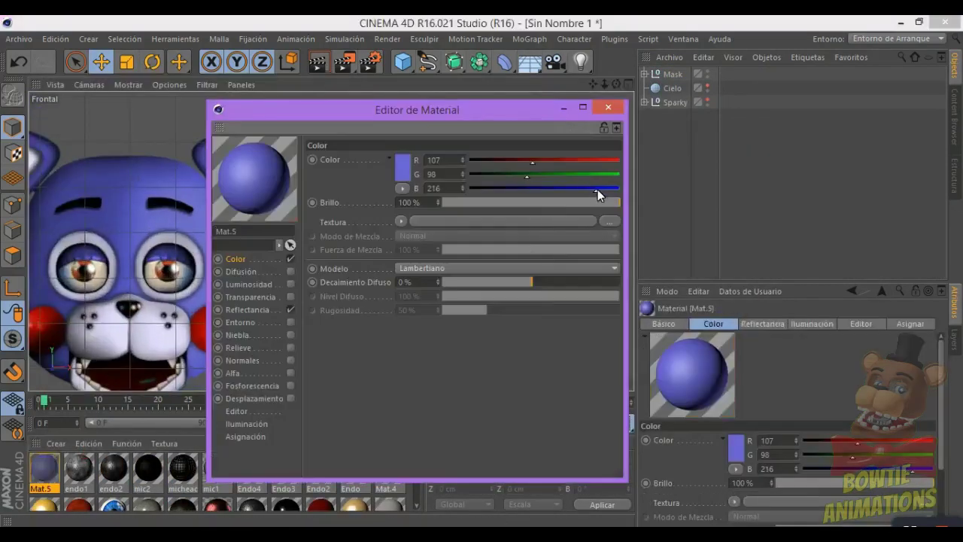
mouse_move(527, 109)
left_mouse_down()
mouse_move(646, 83)
mouse_move(831, 71)
left_mouse_up()
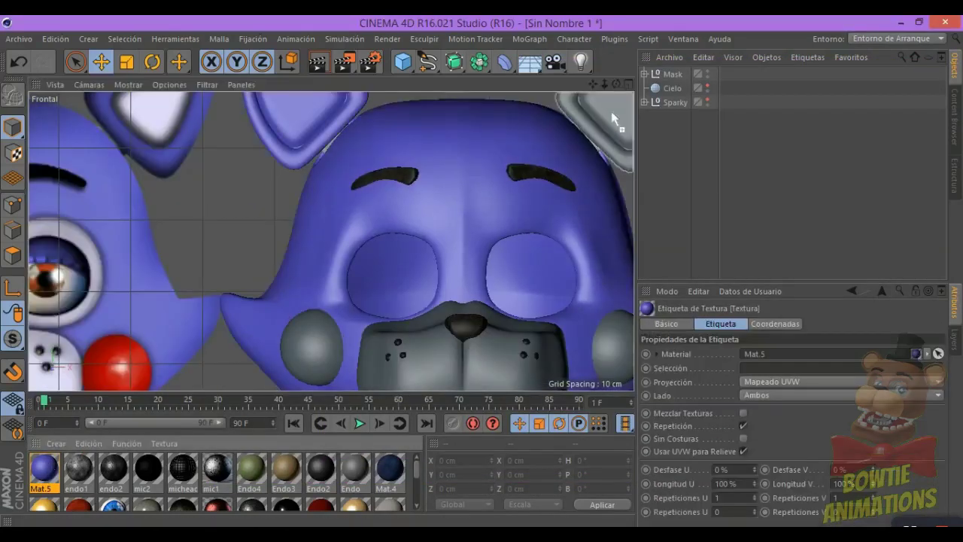
- Create white Mat.6 and apply it to the fill-selected inner ear polygons
left_click(56, 443)
left_click(106, 325)
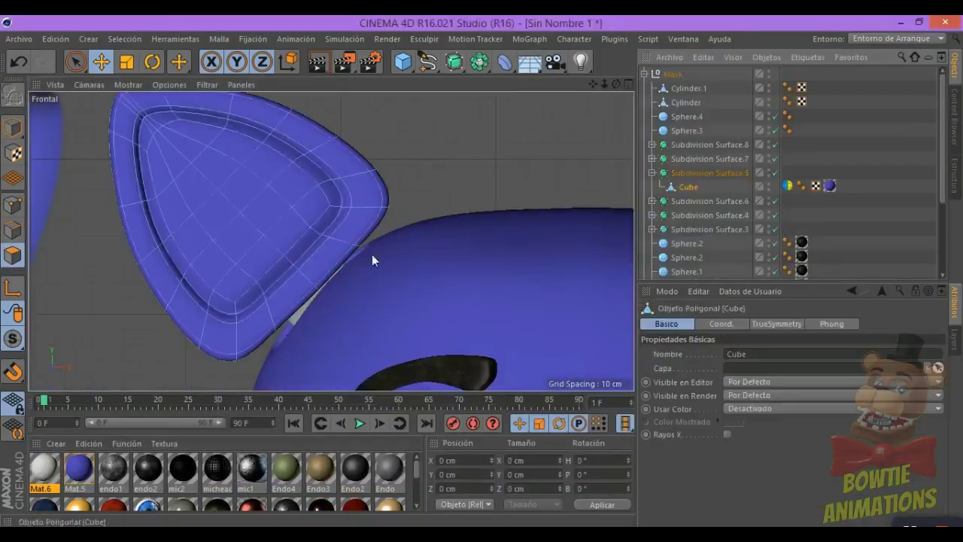
left_click(205, 140)
left_click(216, 301)
left_click_drag(43, 468, 215, 301)
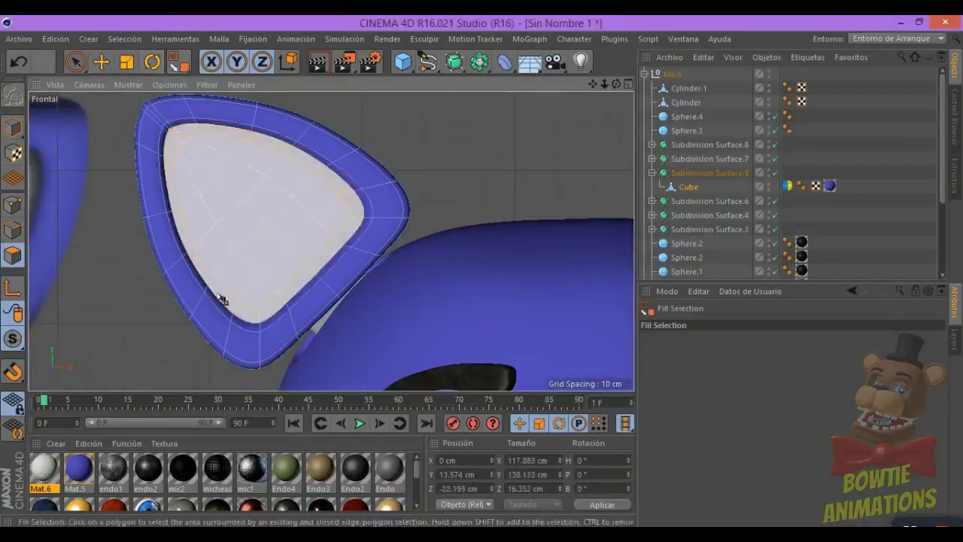
- Set the blue Mat.5 reflectance to Ward specular with 41% roughness
scroll(469, 138, "down", 5)
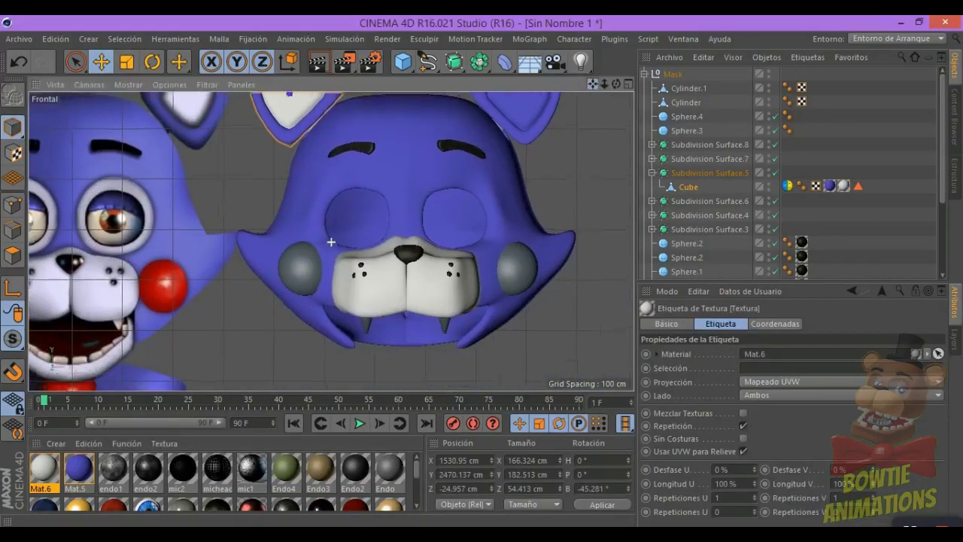
double_click(78, 468)
left_click(290, 314)
left_click_drag(463, 109, 754, 133)
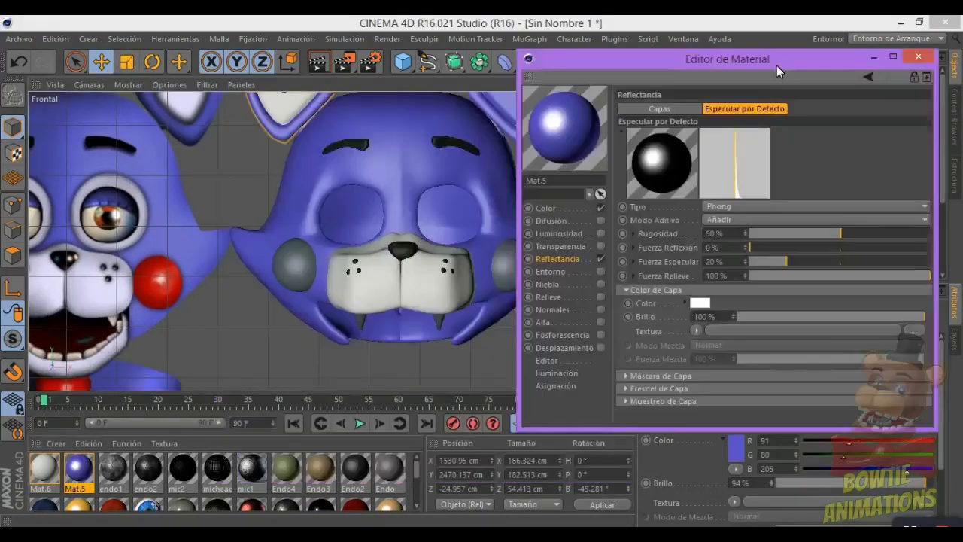
left_click(805, 304)
left_click(798, 273)
left_click(770, 339)
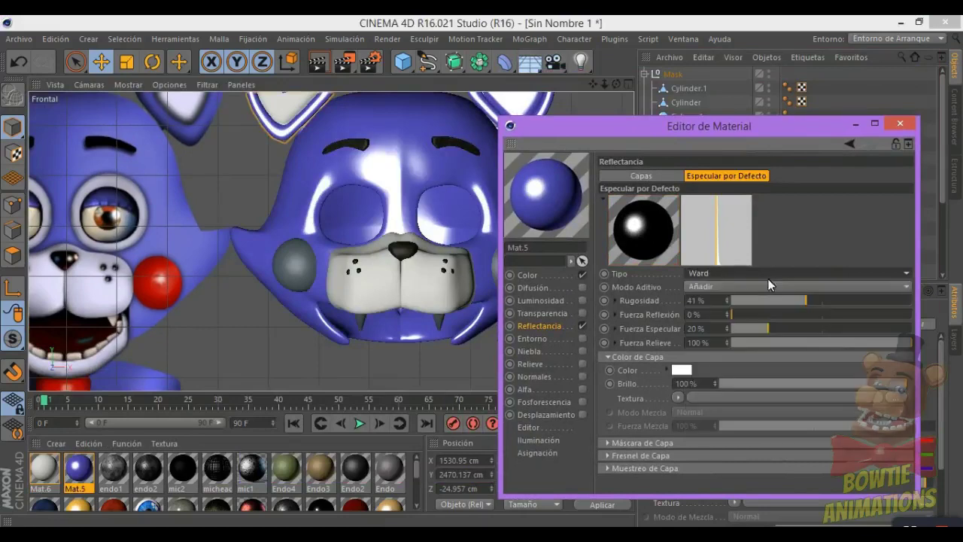
left_click(642, 176)
- Select the ear with the white inner part and the white Mat.6 material
left_click(566, 93)
middle_click_drag(566, 93, 490, 116, "alt")
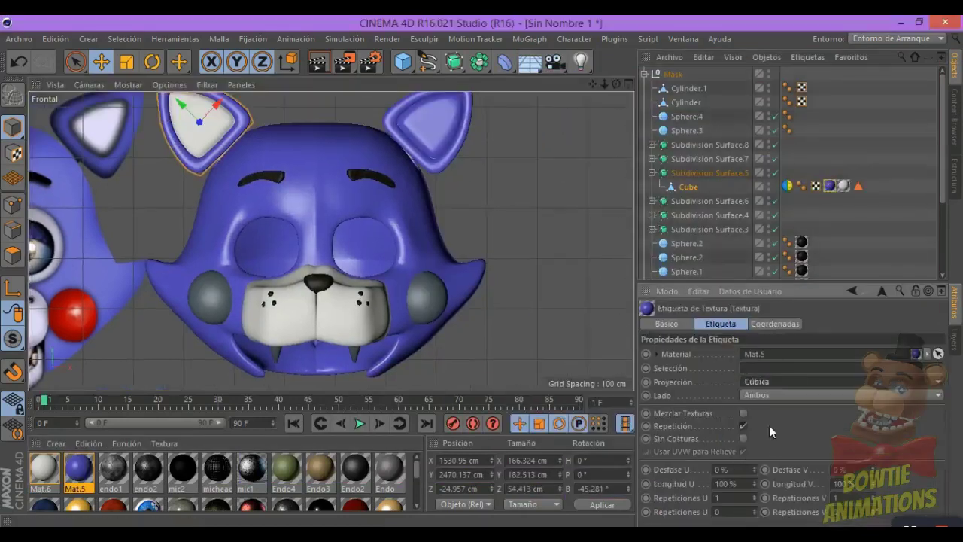
left_click(708, 172)
left_click(342, 179)
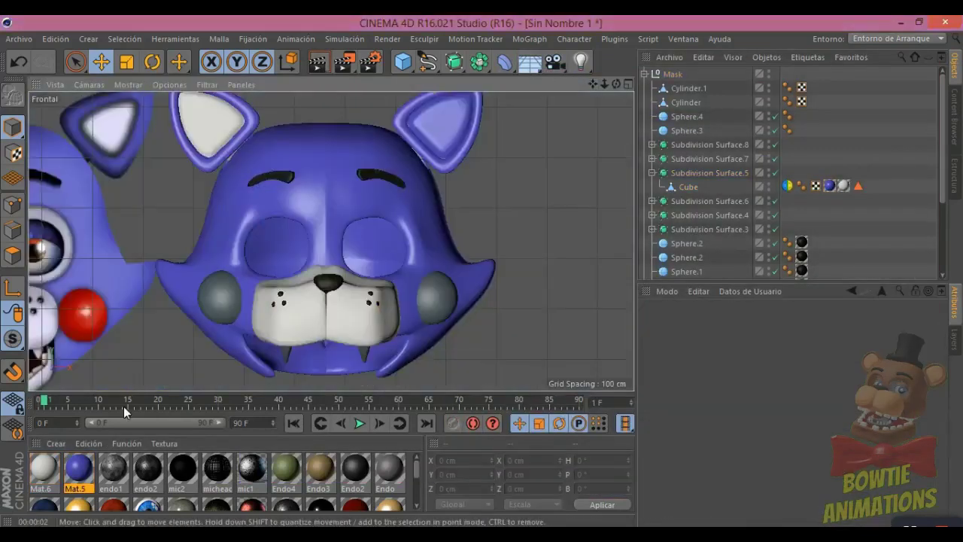
- Check the white material, then drop the dark Endo2 material onto the left ear
double_click(43, 468)
left_click(911, 113)
left_click_drag(355, 468, 209, 139)
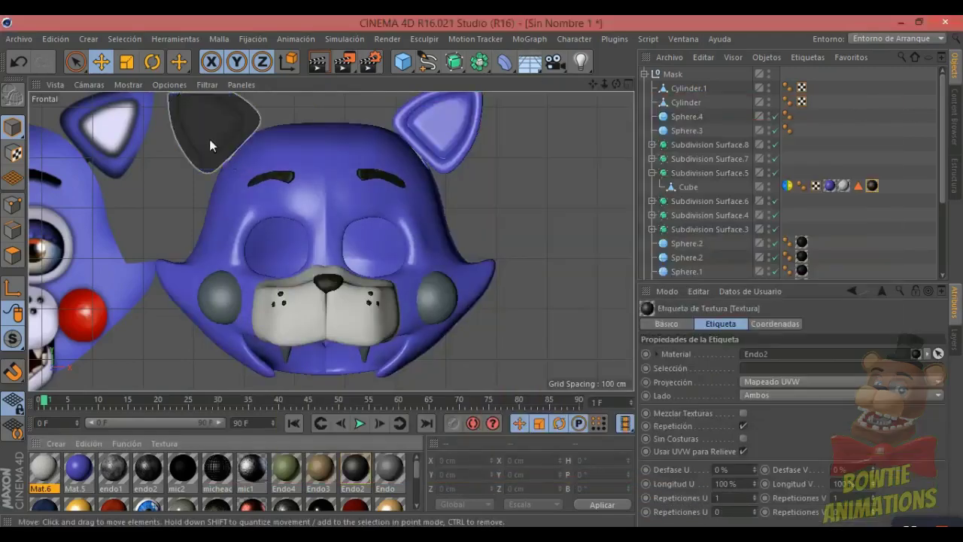
- Select the other ear's mesh and begin fill-selecting its inner ear polygons
scroll(603, 95, "up", 5)
scroll(604, 95, "down", 2)
left_click(324, 151)
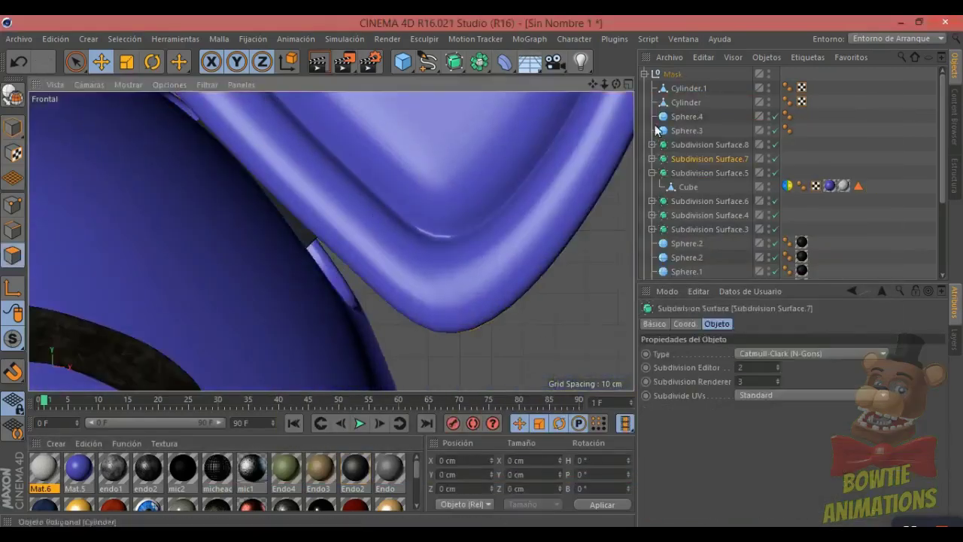
key("o")
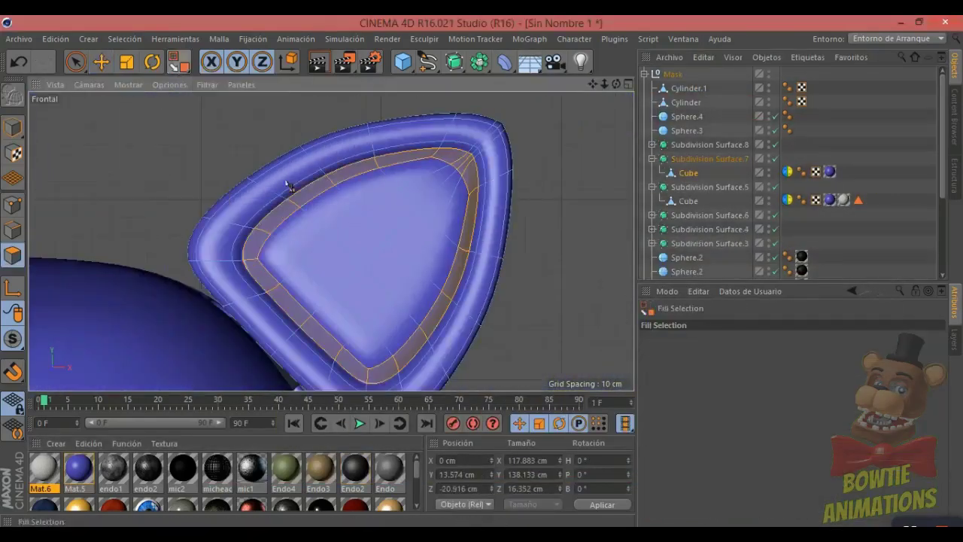